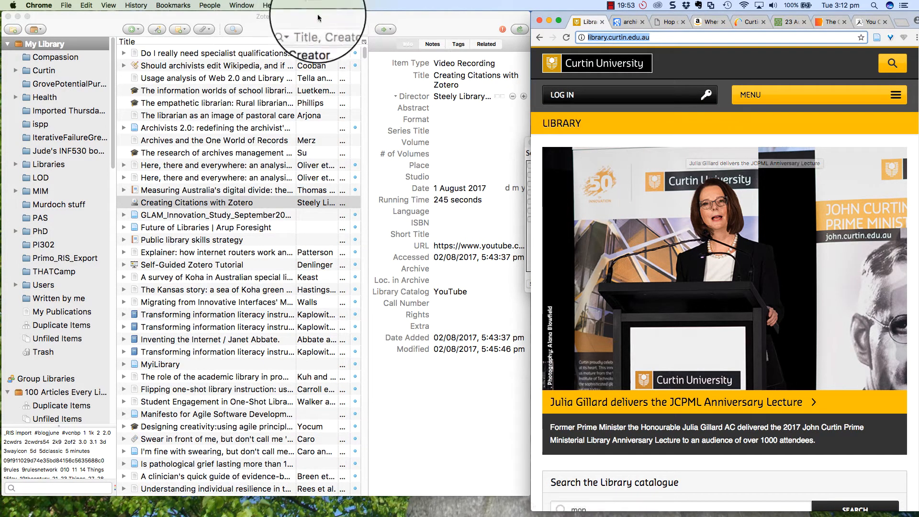
# - Hide the Date Added column in the Zotero item list and show it again
pyautogui.click(364, 41)
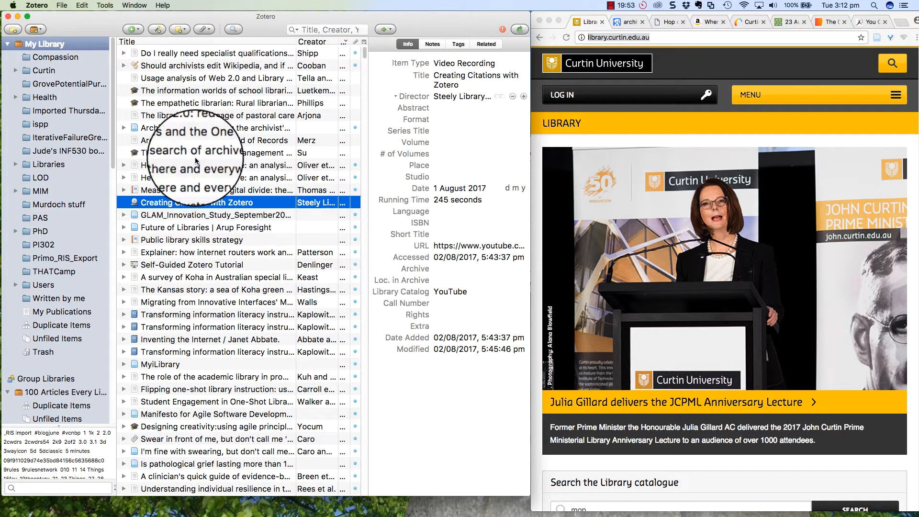
pyautogui.click(364, 42)
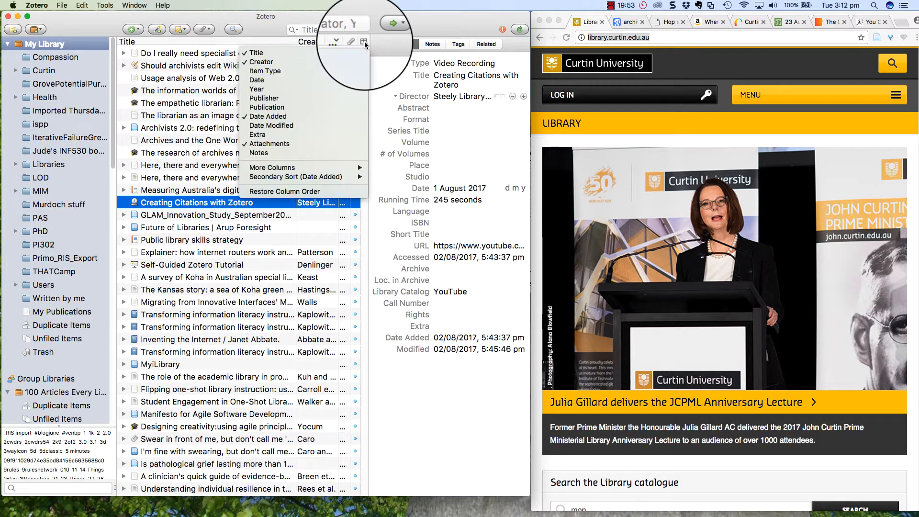
pyautogui.click(303, 115)
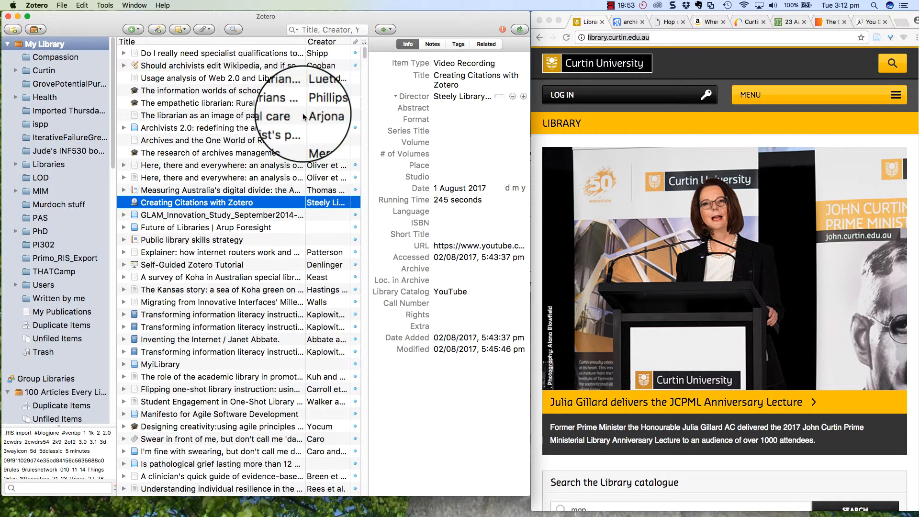
pyautogui.click(364, 42)
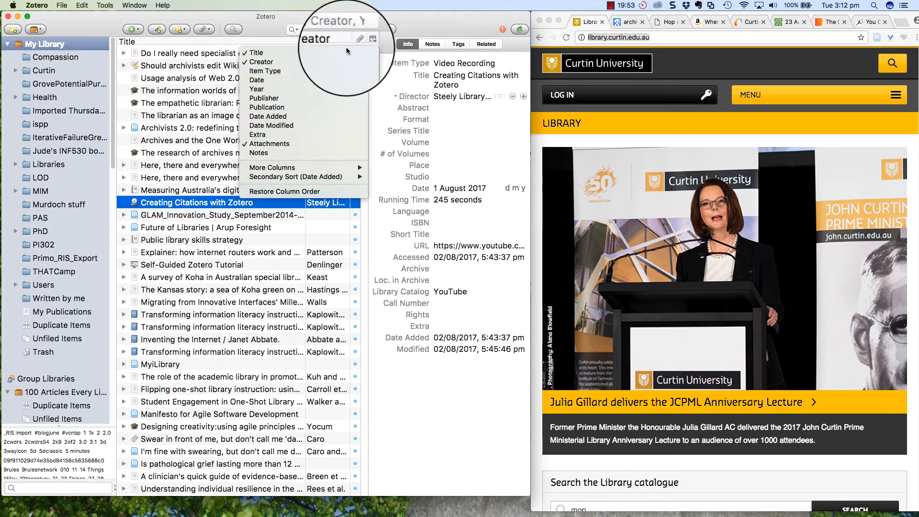
pyautogui.click(293, 116)
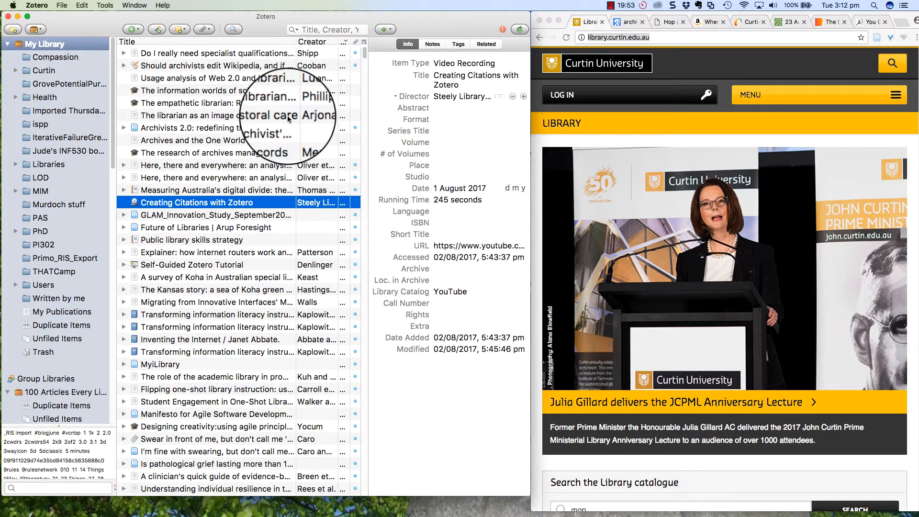
# - Sort the item list by Date Added with the oldest first and switch it back to newest first
pyautogui.click(343, 43)
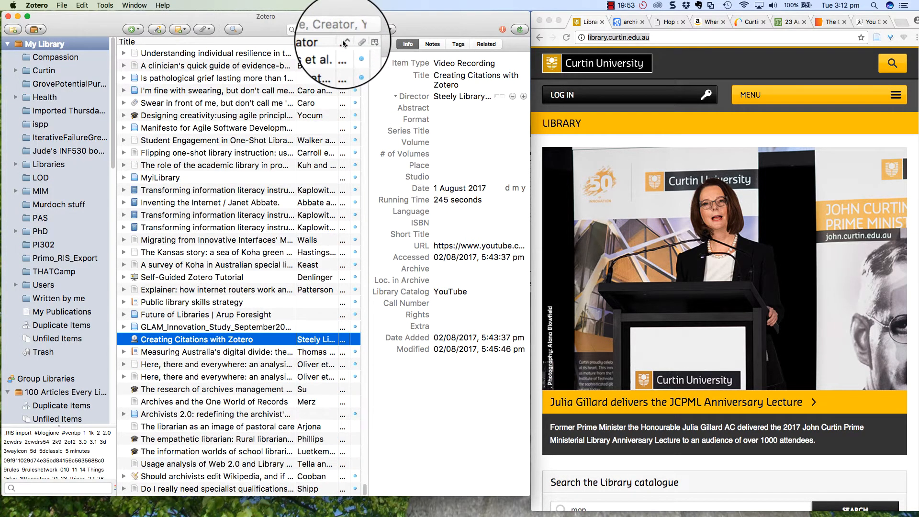
pyautogui.click(345, 41)
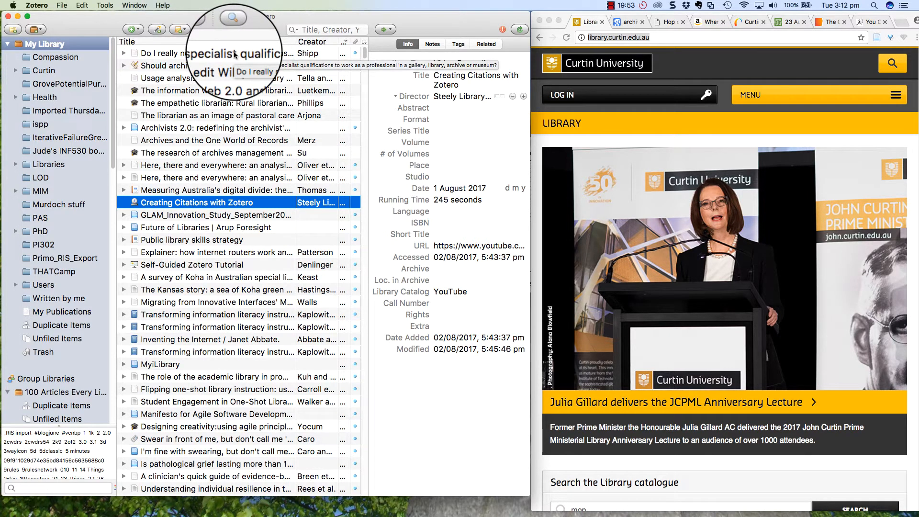
pyautogui.click(364, 42)
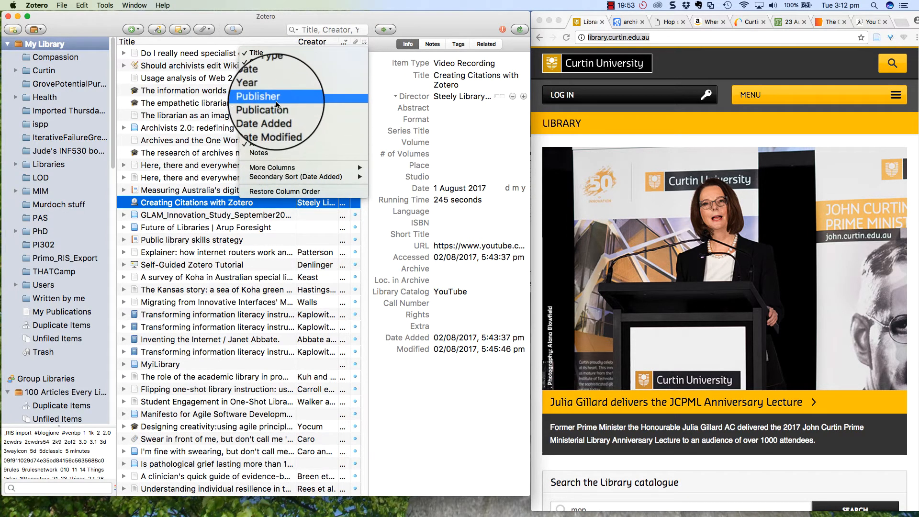
pyautogui.click(264, 30)
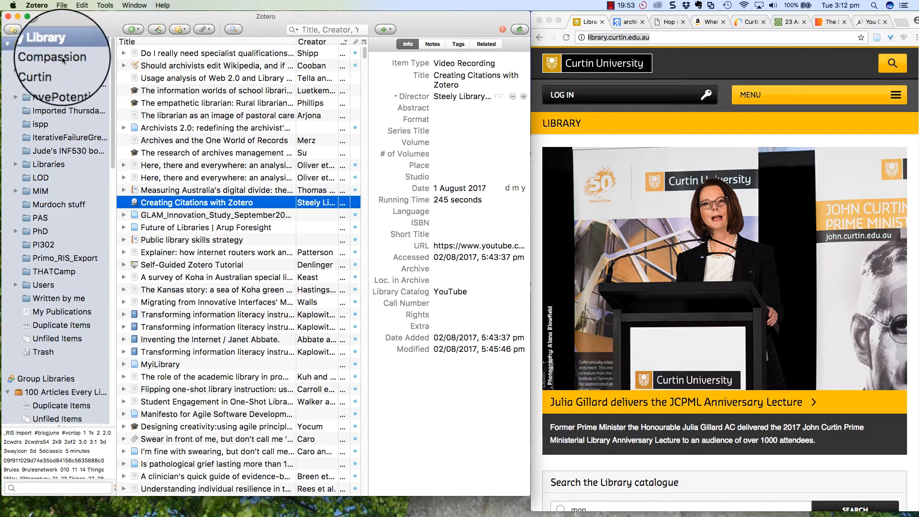
# - Create a new collection named TIS in My Library
pyautogui.rightClick(47, 45)
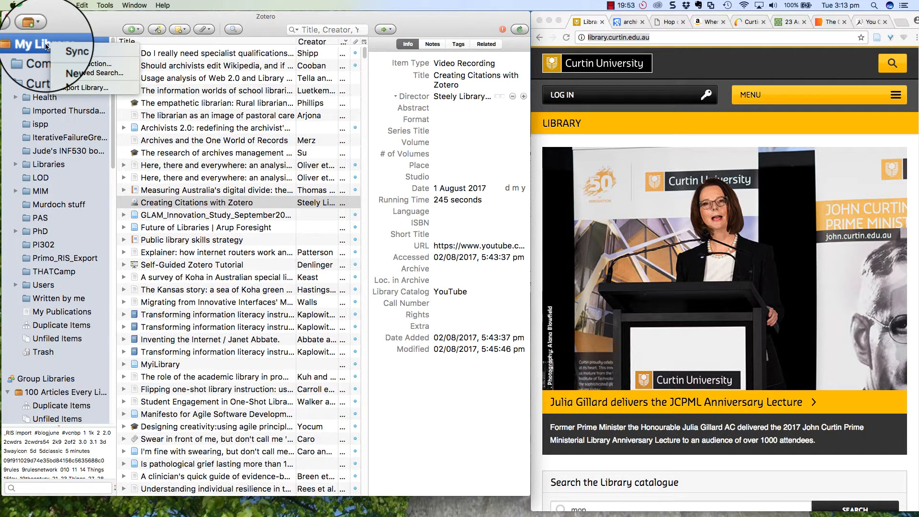
pyautogui.click(65, 59)
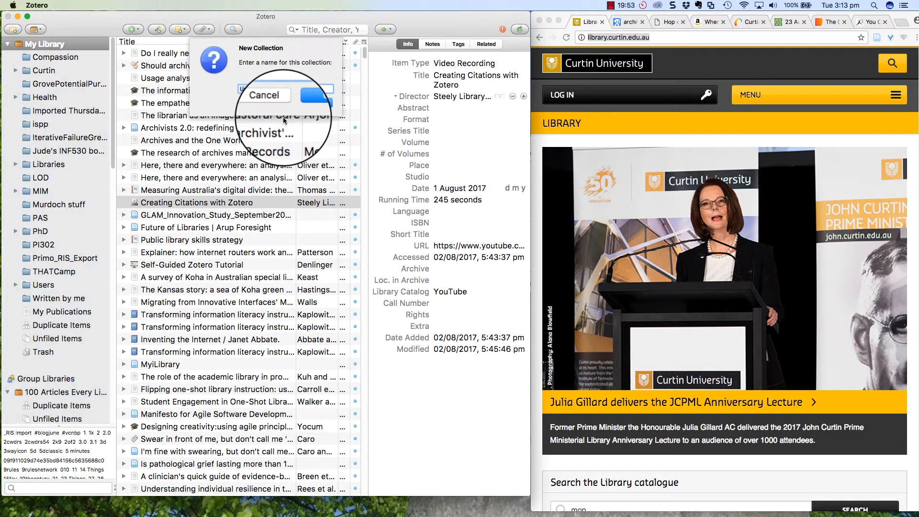
pyautogui.write('TIS')
pyautogui.press('Return')
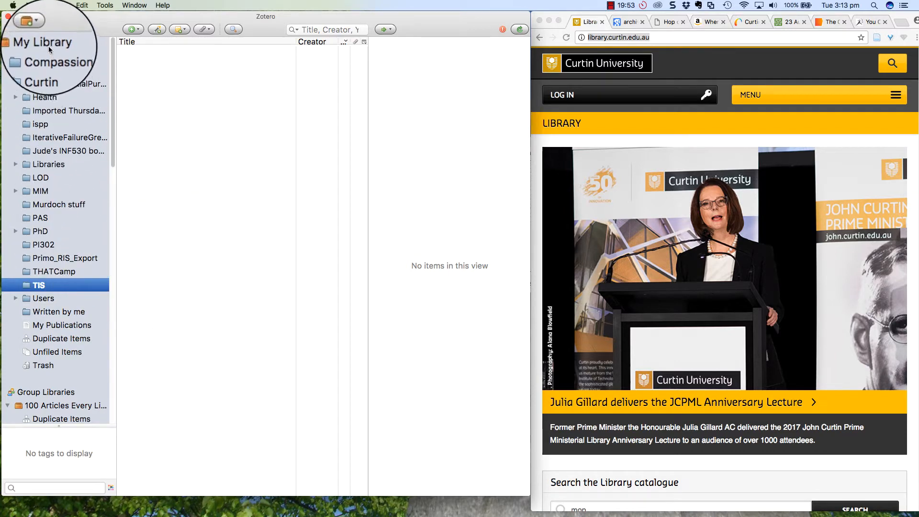
# - Look through the group libraries and collapse the collections pane so the item list gets its space
pyautogui.click(113, 237)
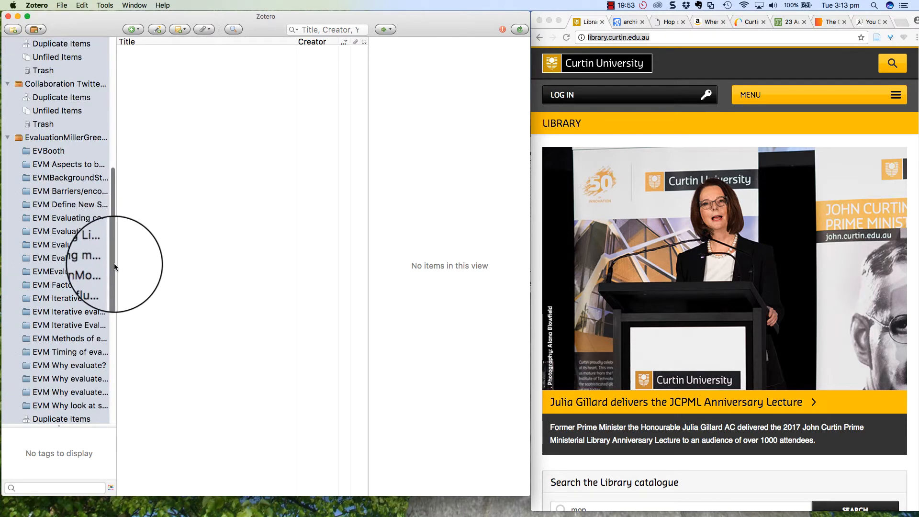
pyautogui.scroll(1, 116, 260)
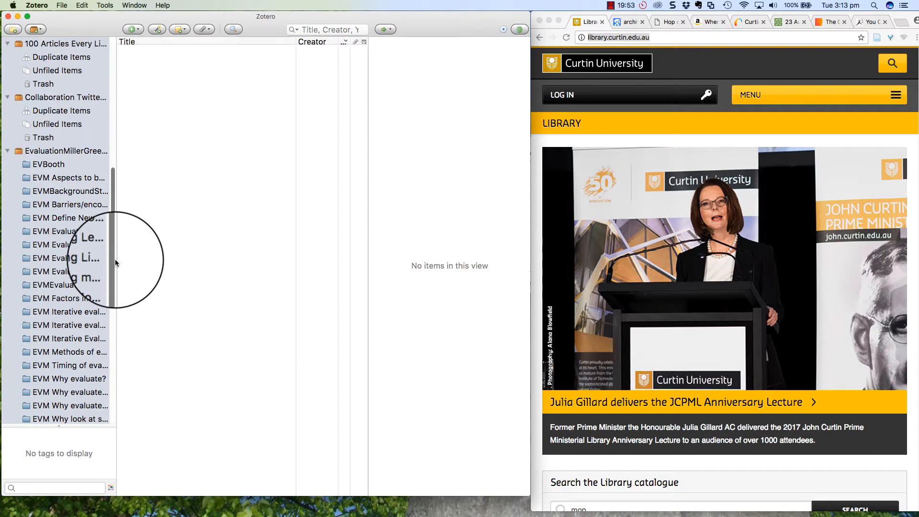
pyautogui.moveTo(116, 261); pyautogui.dragTo(44, 242)
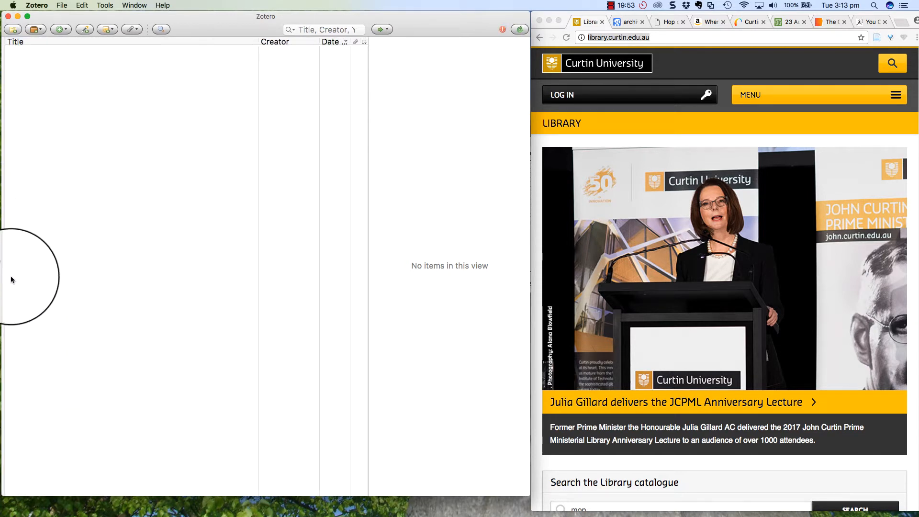
pyautogui.click(5, 266)
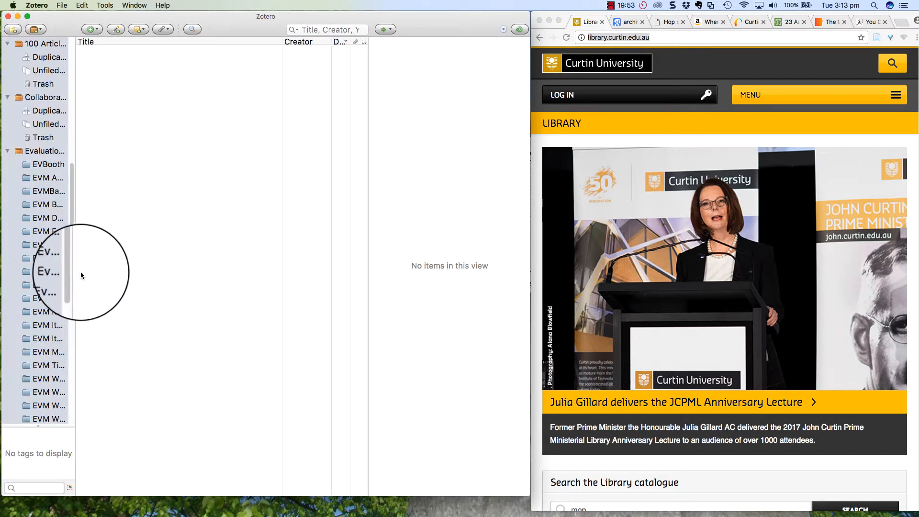
pyautogui.scroll(2, 75, 273)
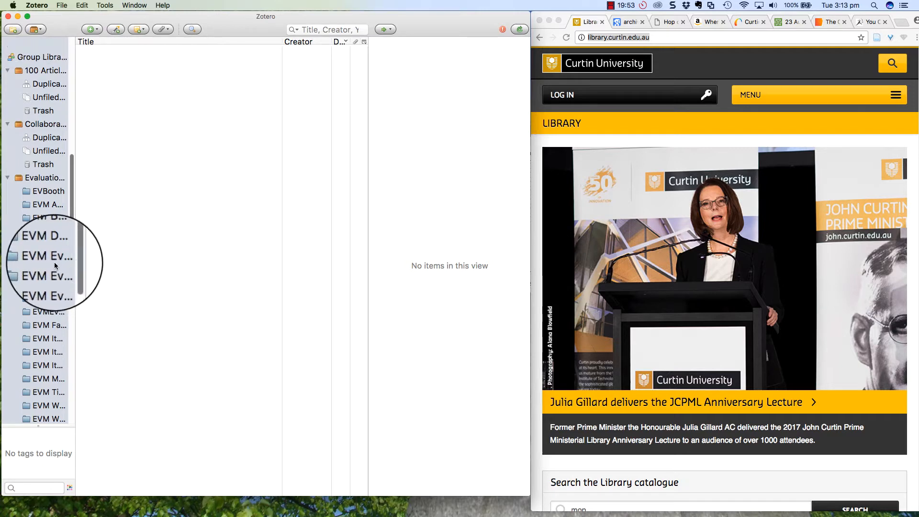
pyautogui.moveTo(75, 273); pyautogui.dragTo(42, 260)
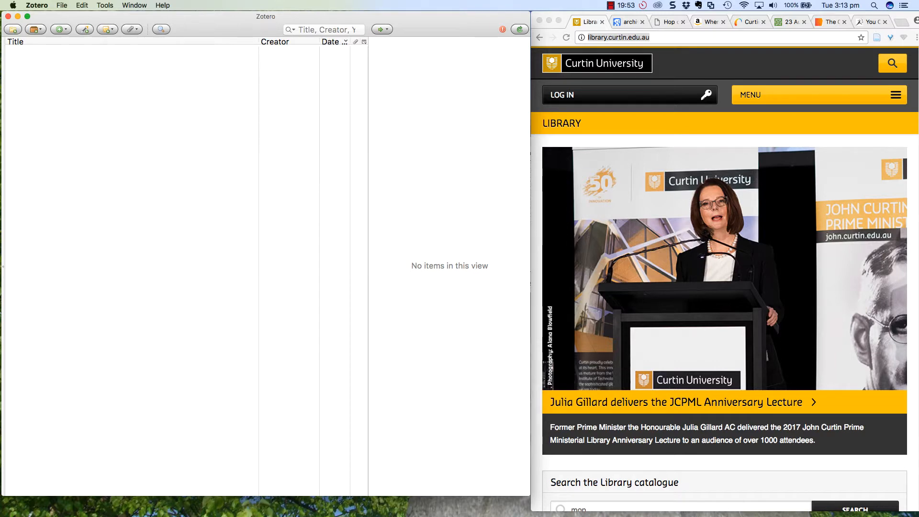
# - Switch to Chrome and bring up the Google Scholar results for "archivists technology"
pyautogui.click(877, 38)
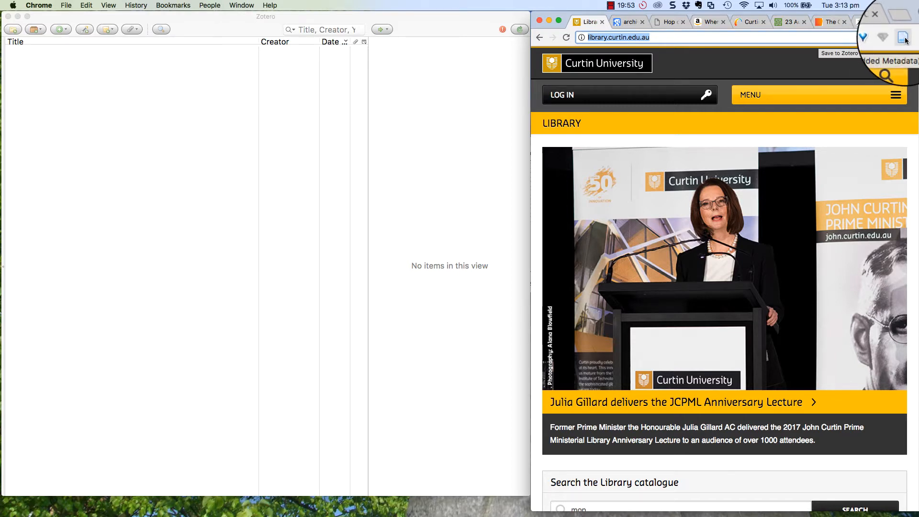
pyautogui.click(903, 39)
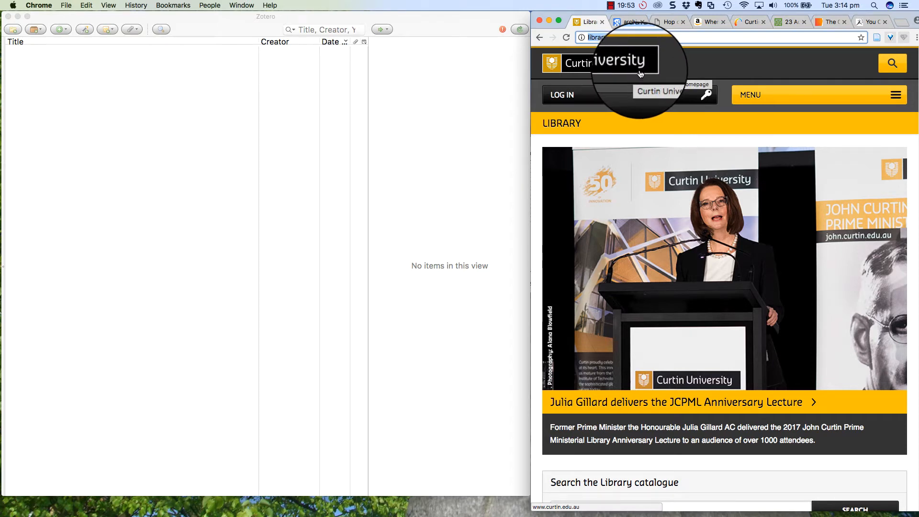
pyautogui.click(628, 22)
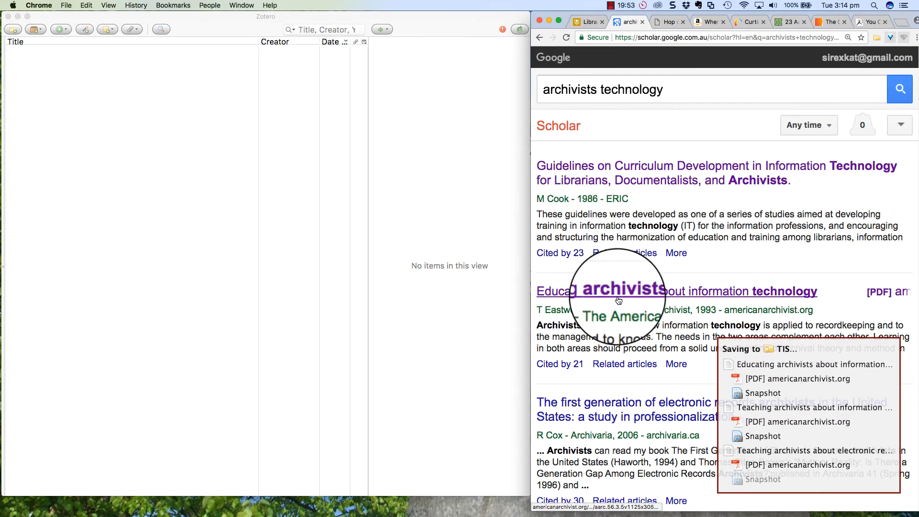
pyautogui.scroll(-20, 644, 211)
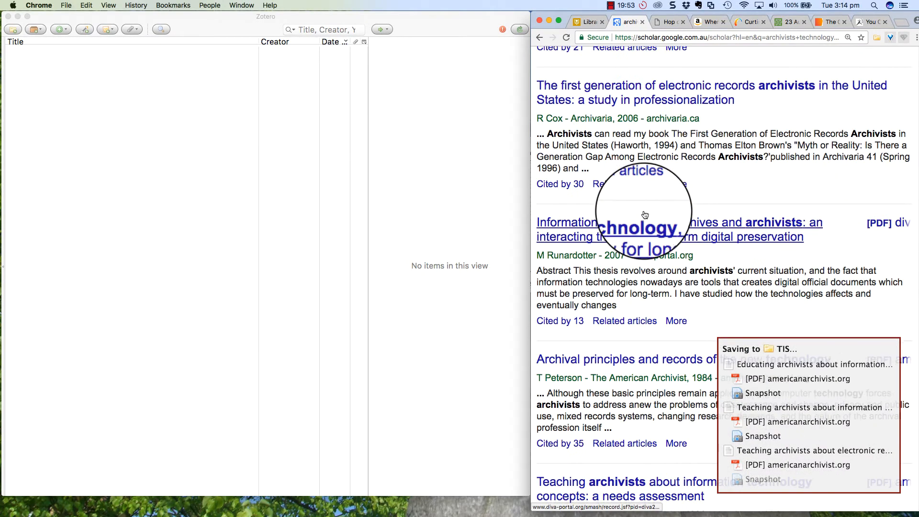
pyautogui.scroll(20, 645, 221)
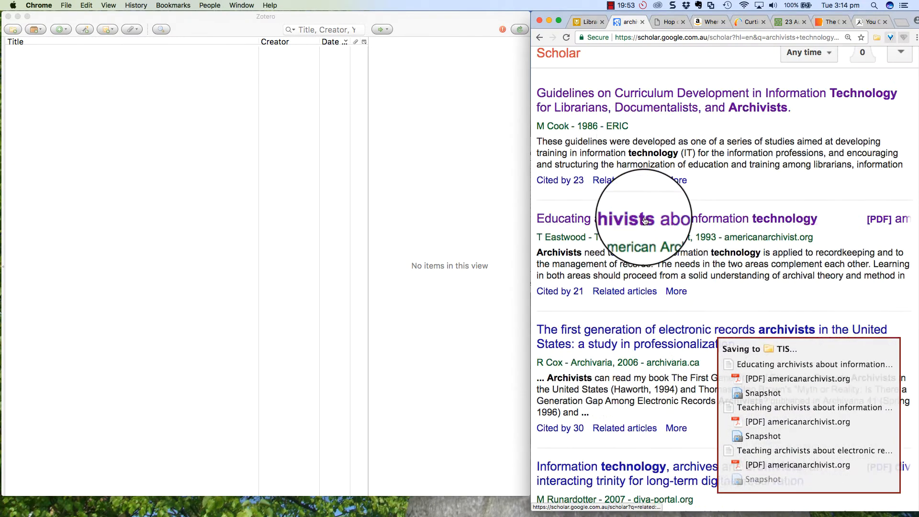
# - Save "Educating archivists about information technology" and both "Teaching archivists about" articles from the Scholar results to Zotero
pyautogui.click(878, 40)
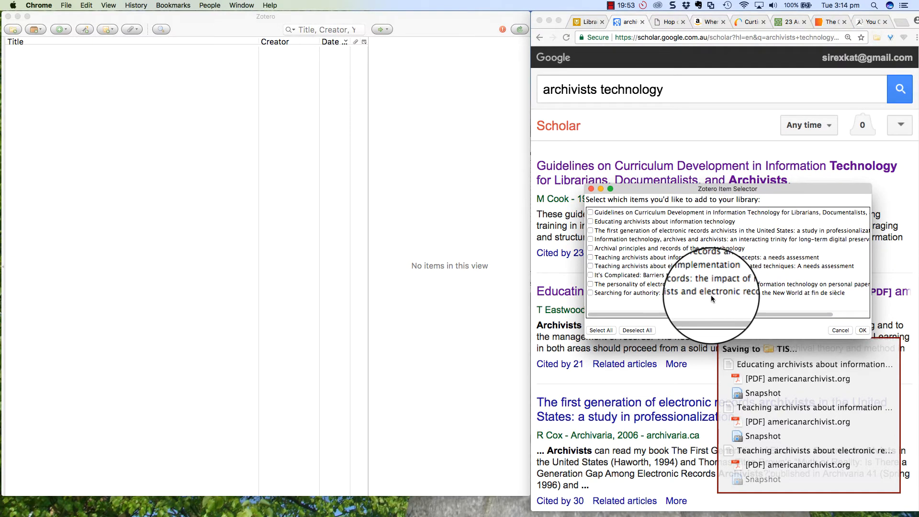
pyautogui.click(590, 221)
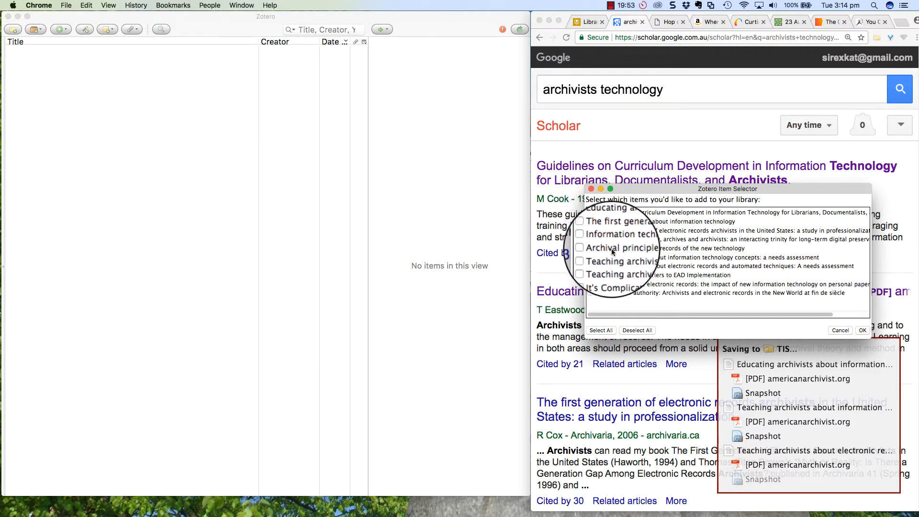
pyautogui.click(592, 257)
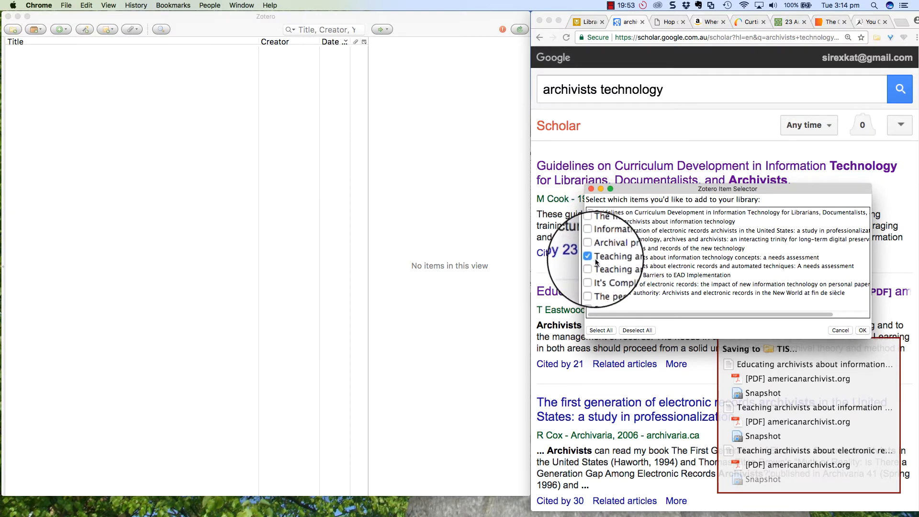
pyautogui.click(591, 265)
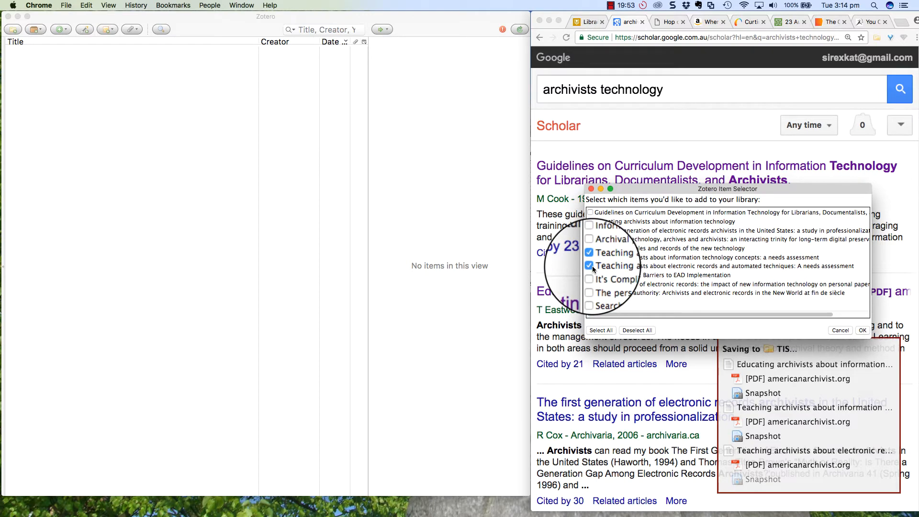
pyautogui.click(862, 331)
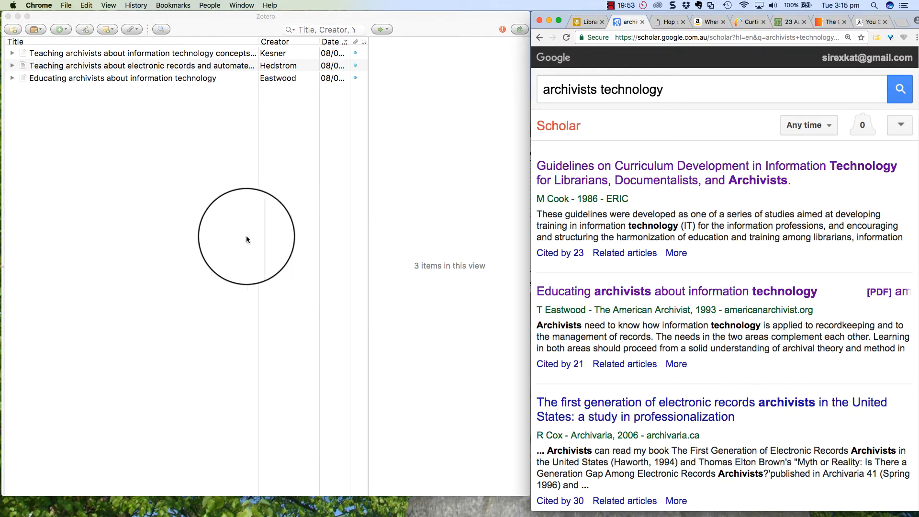
# - Switch to Zotero and expand the three saved articles to show their PDF and snapshot attachments
pyautogui.click(12, 53)
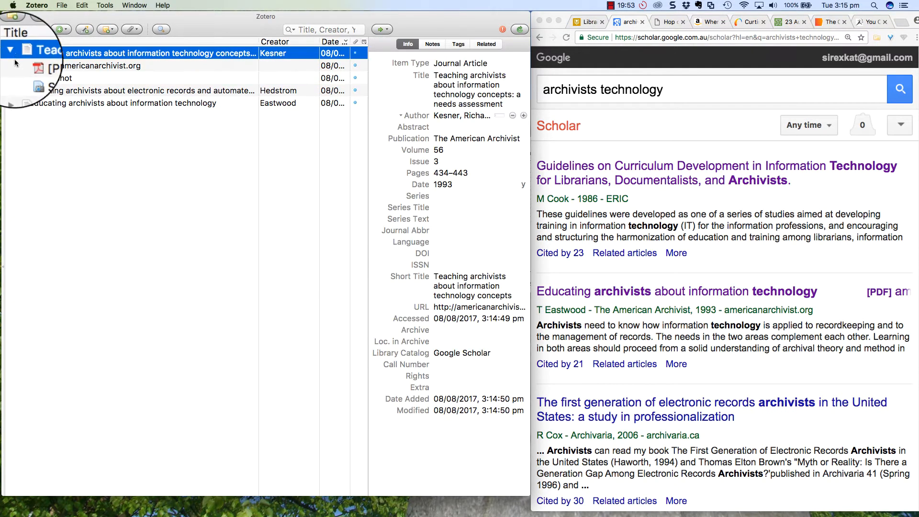
pyautogui.click(12, 90)
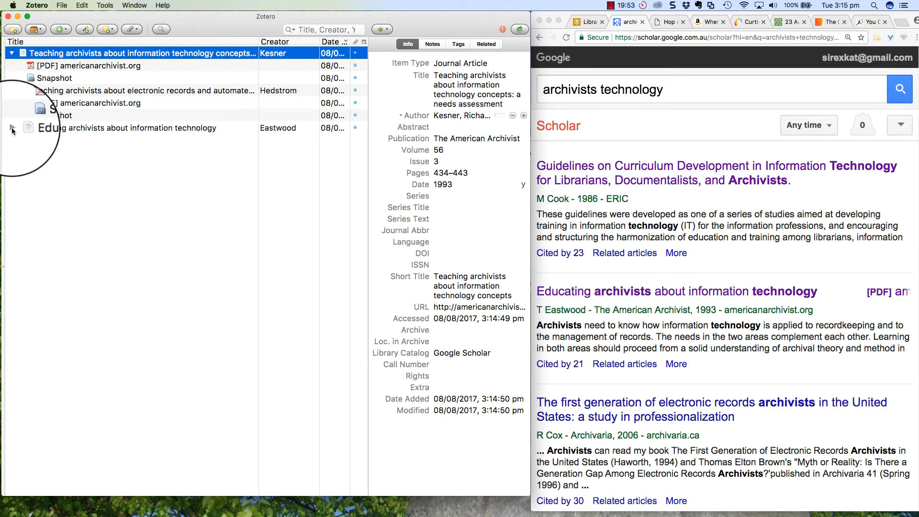
pyautogui.click(16, 128)
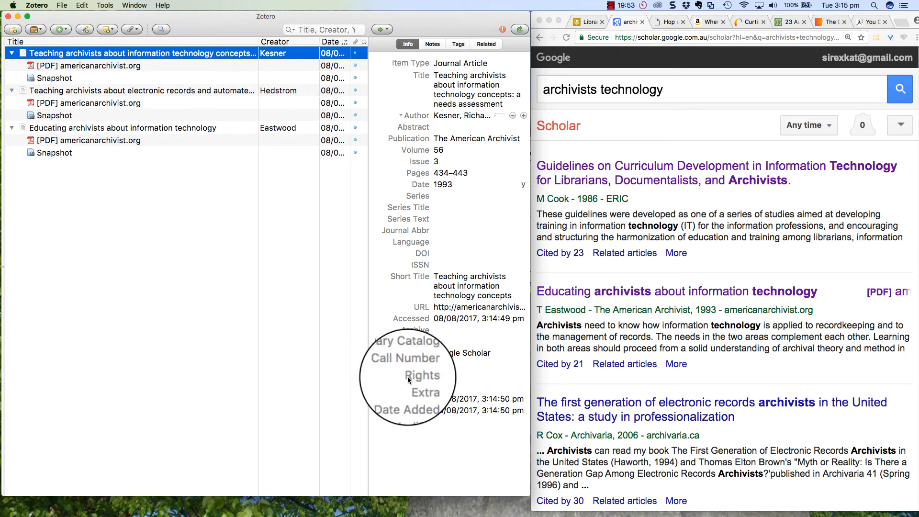
# - Rename the PDF attachments of all three saved articles from their parent metadata
pyautogui.rightClick(125, 65)
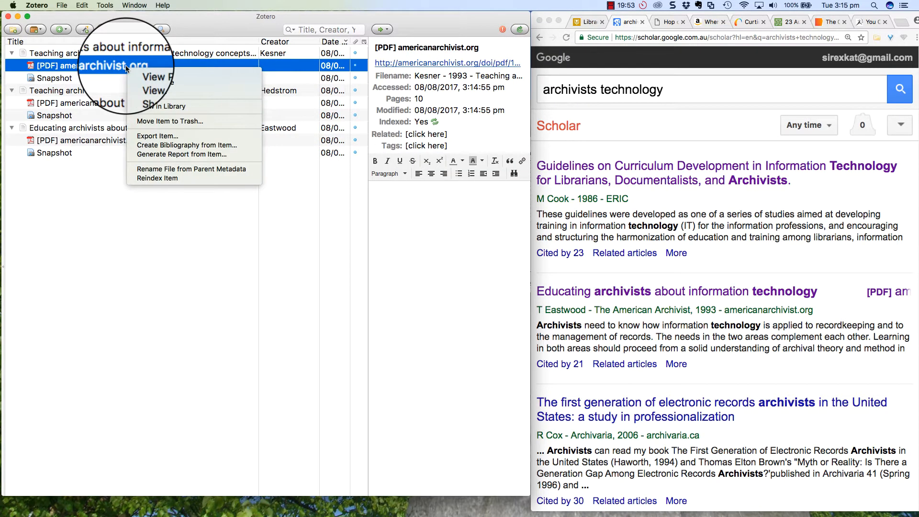
pyautogui.click(214, 169)
pyautogui.rightClick(124, 103)
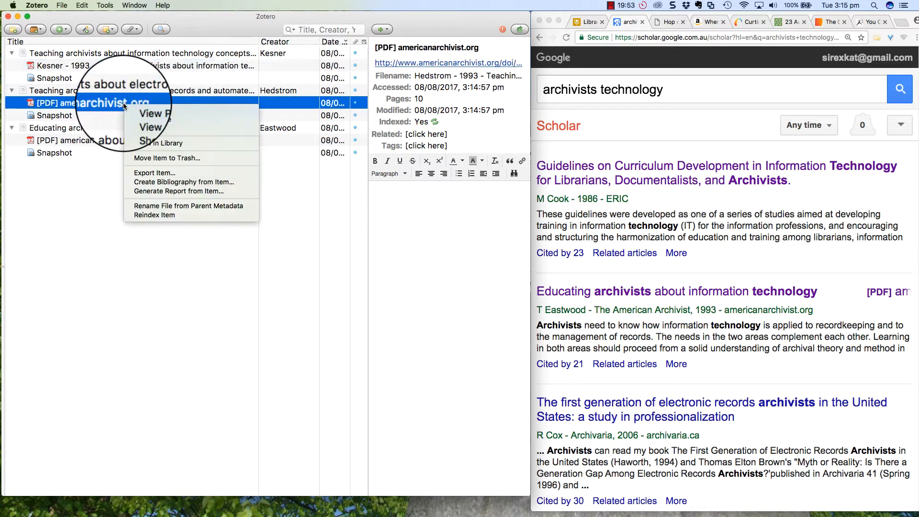
pyautogui.click(233, 206)
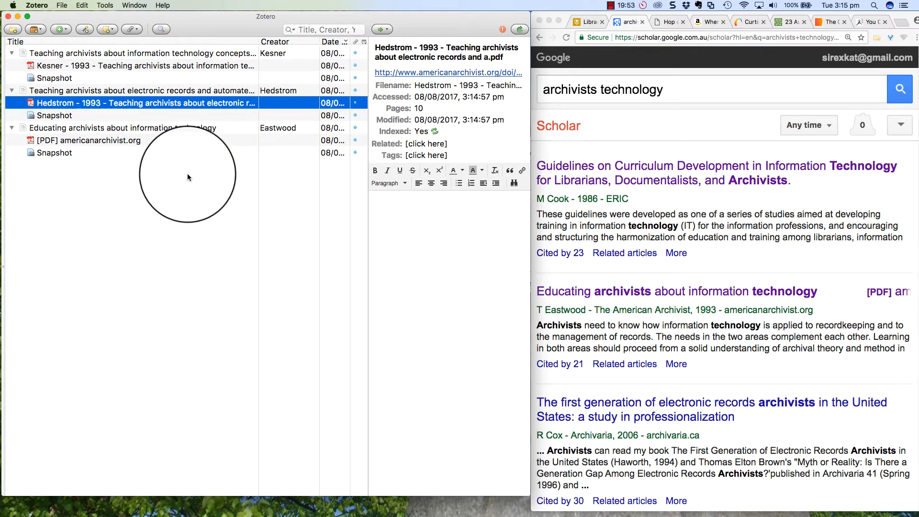
pyautogui.rightClick(125, 142)
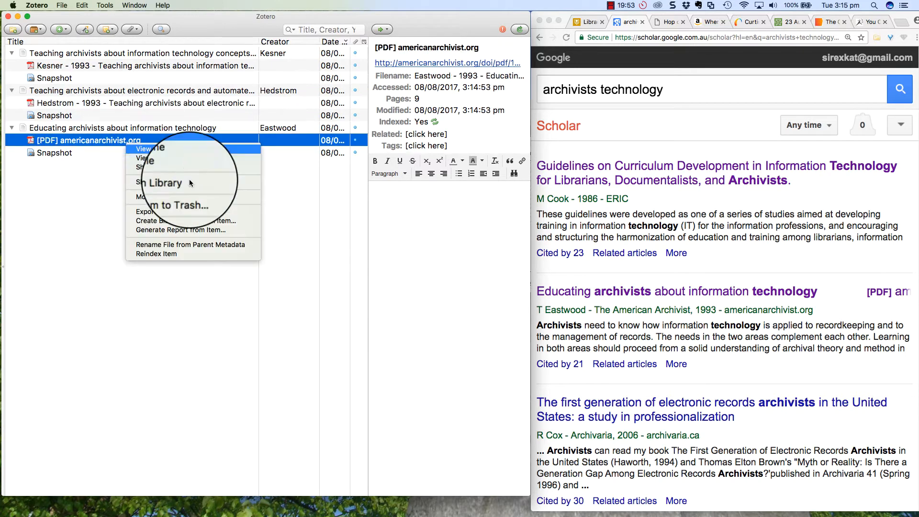
pyautogui.click(231, 242)
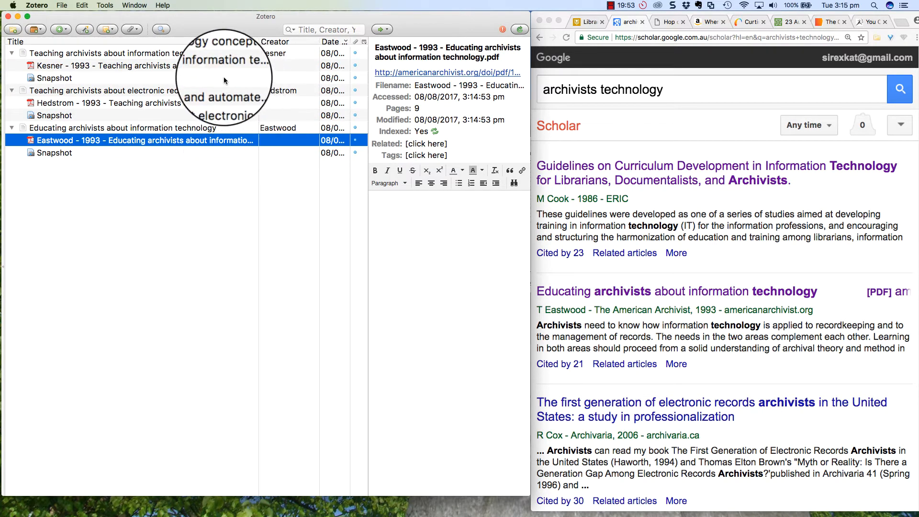
# - Examine the author, issue, pages, date, short title and access details saved for "Teaching archivists about information technology concepts"
pyautogui.click(209, 55)
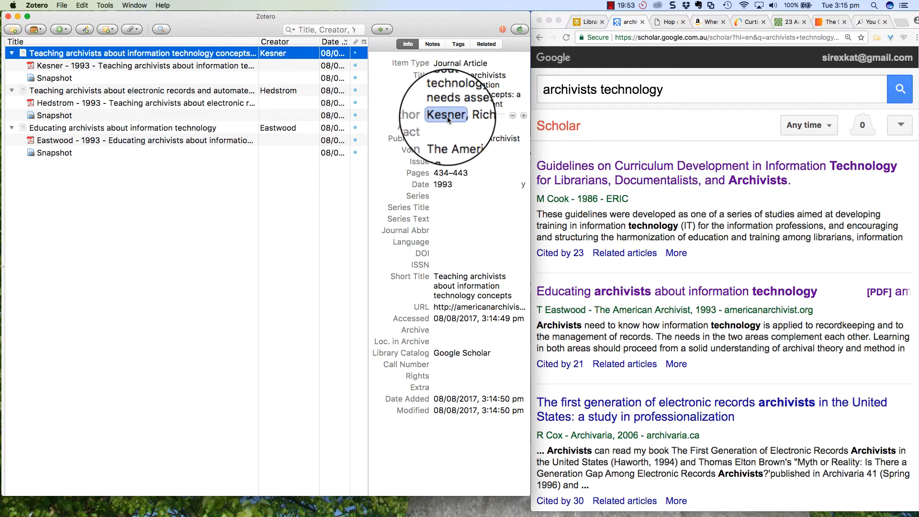
pyautogui.click(463, 151)
pyautogui.click(458, 162)
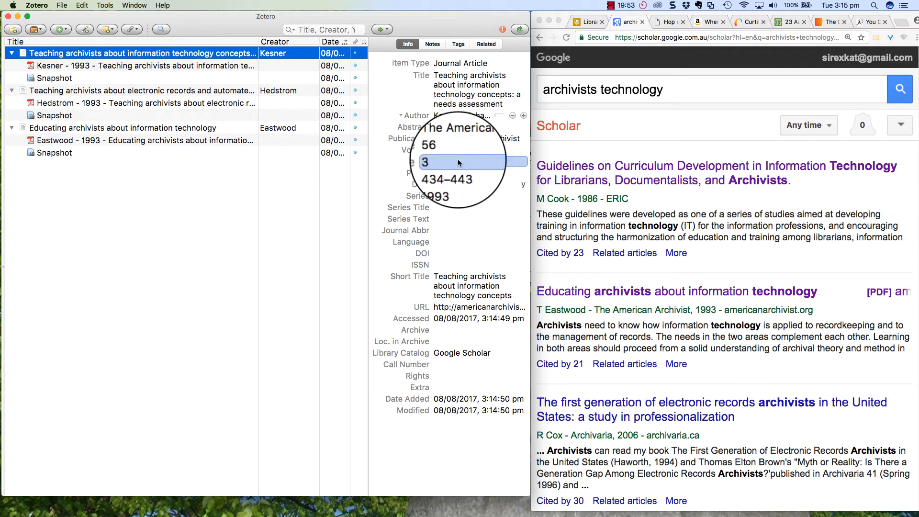
pyautogui.click(458, 173)
pyautogui.click(456, 185)
pyautogui.click(459, 285)
pyautogui.click(441, 319)
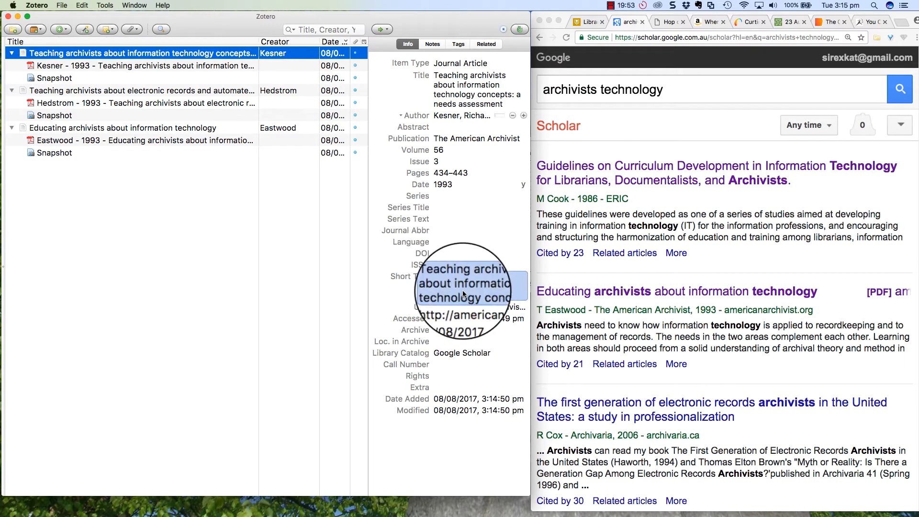
pyautogui.click(466, 329)
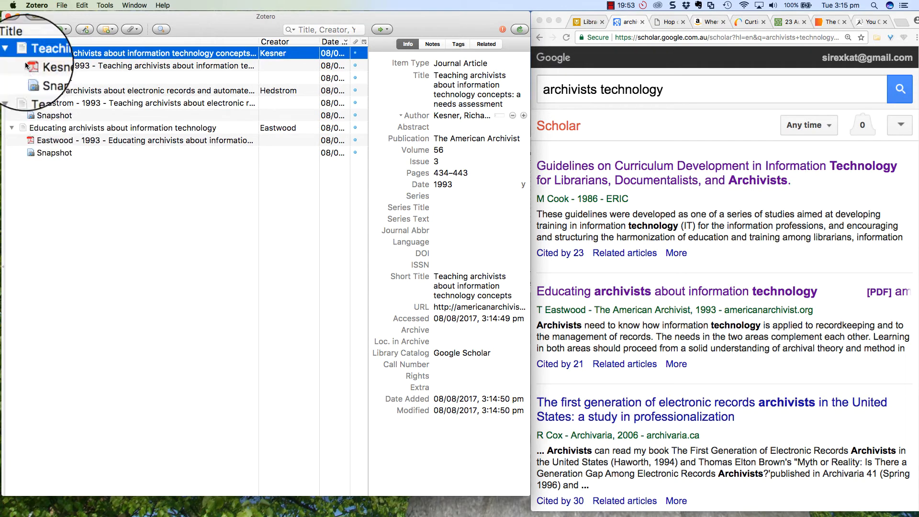
# - Collapse the three articles so their attachments are hidden in the item list
pyautogui.click(13, 53)
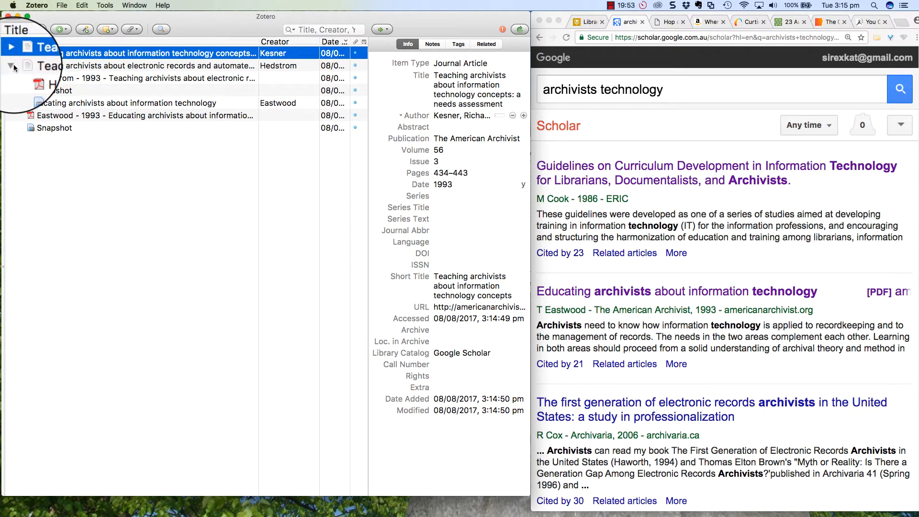
pyautogui.click(14, 65)
pyautogui.click(15, 77)
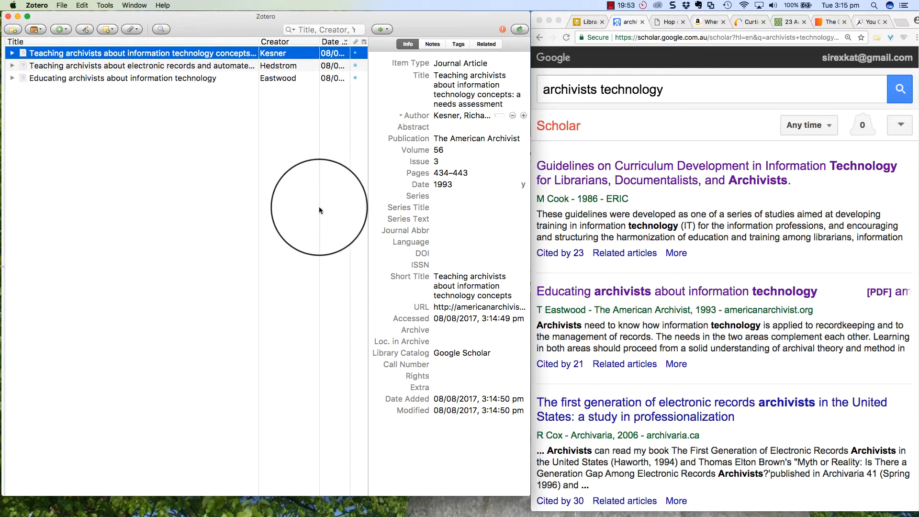
# - Switch to WorldCat in Chrome, open the first "Hop on Pop" print book from the search results and save it to Zotero
pyautogui.click(663, 22)
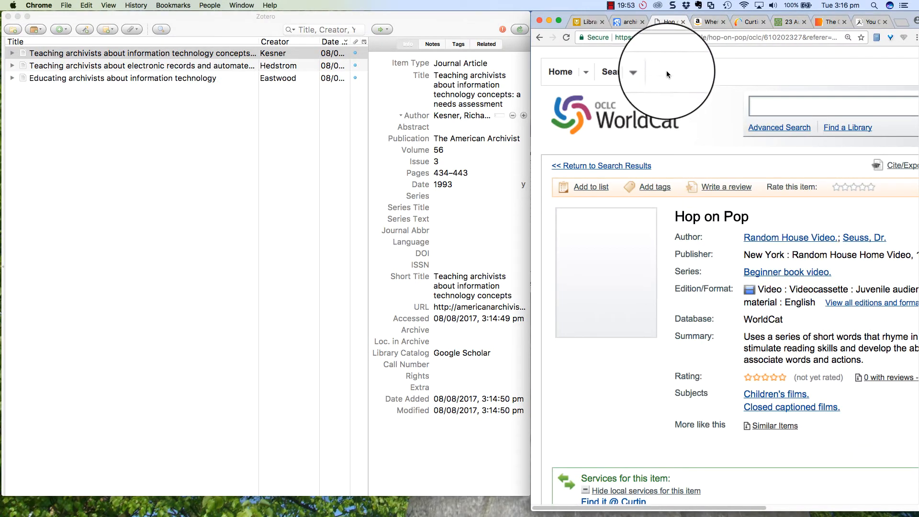
pyautogui.click(540, 38)
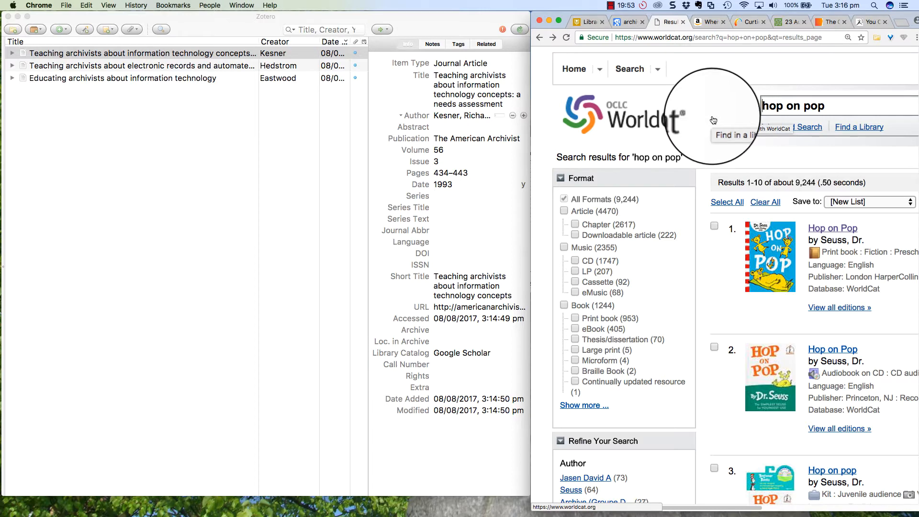
pyautogui.scroll(-1, 733, 134)
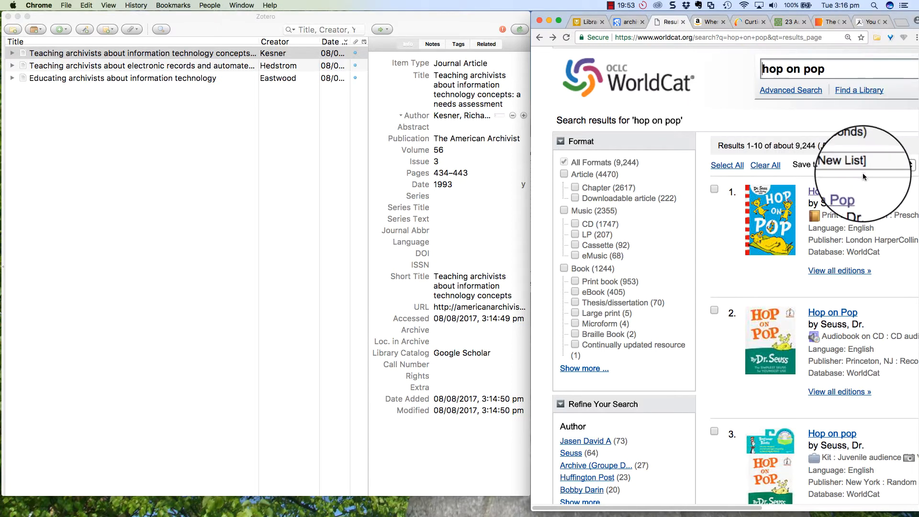
pyautogui.click(853, 193)
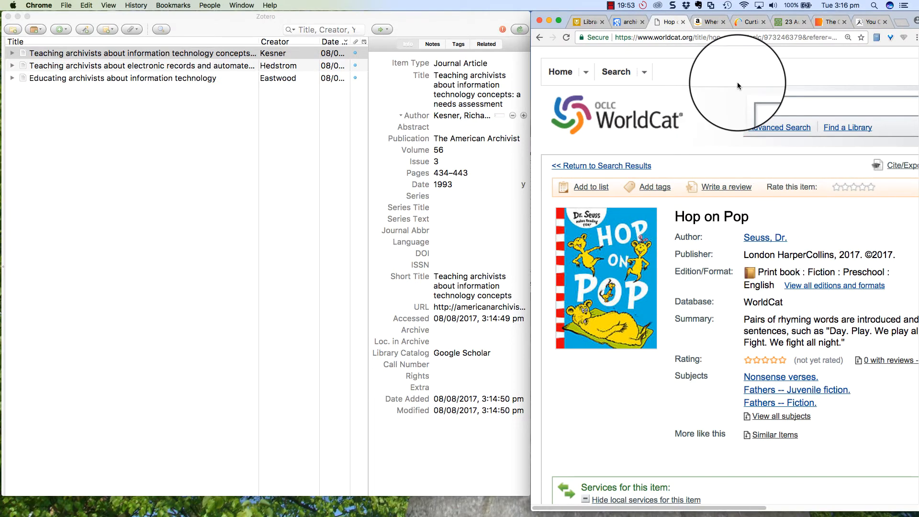
pyautogui.click(876, 40)
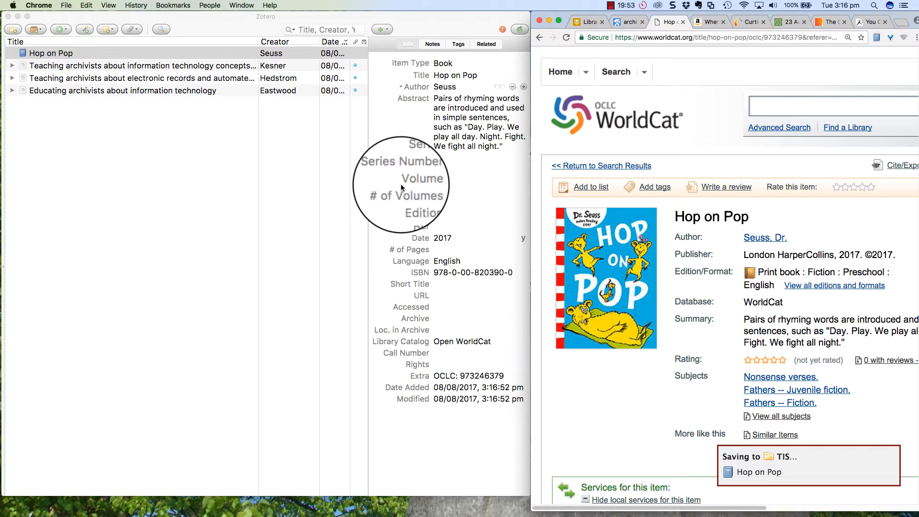
# - In Zotero, split the author of Hop on Pop into last and first name fields, with "Dr." as the first name
pyautogui.click(457, 86)
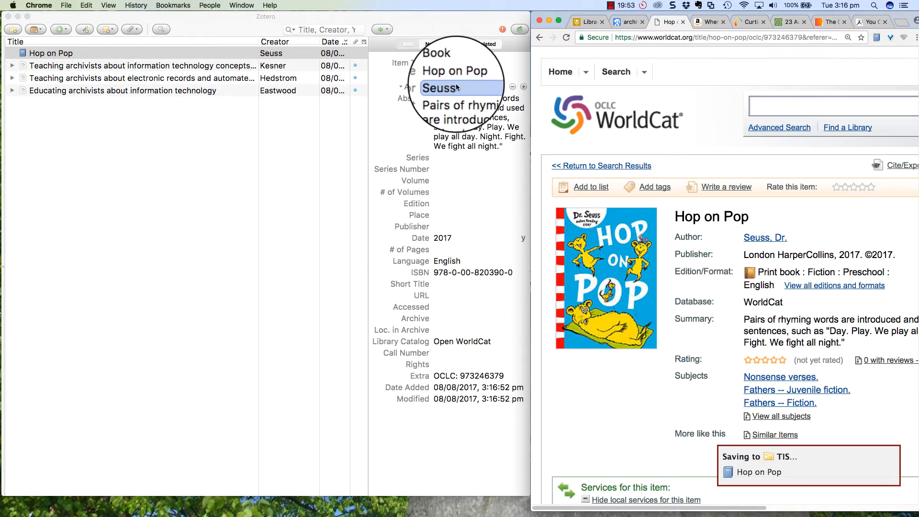
pyautogui.click(456, 86)
pyautogui.click(494, 87)
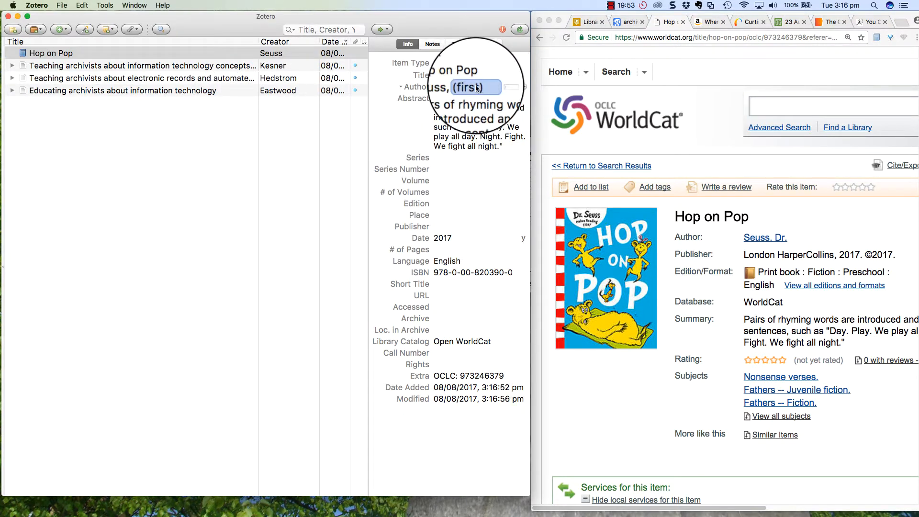
pyautogui.click(477, 87)
pyautogui.write('Dr')
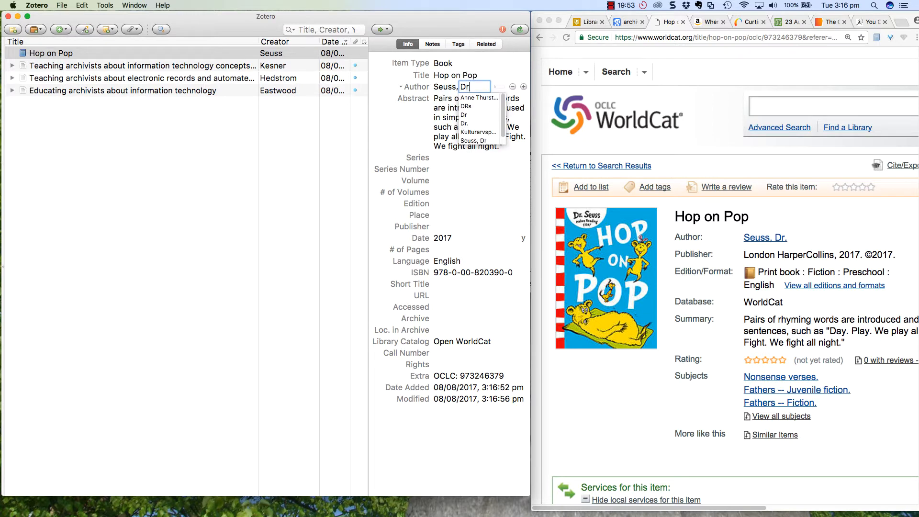
pyautogui.press('Return')
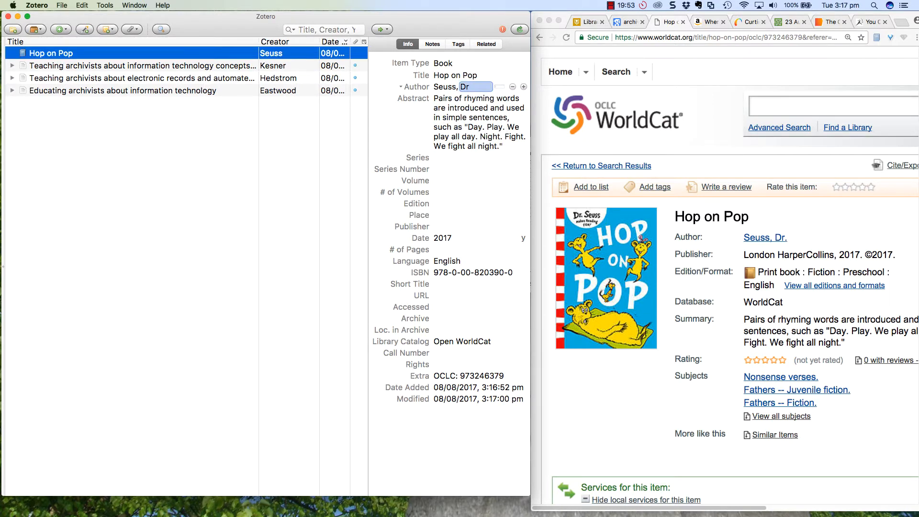
pyautogui.click(477, 86)
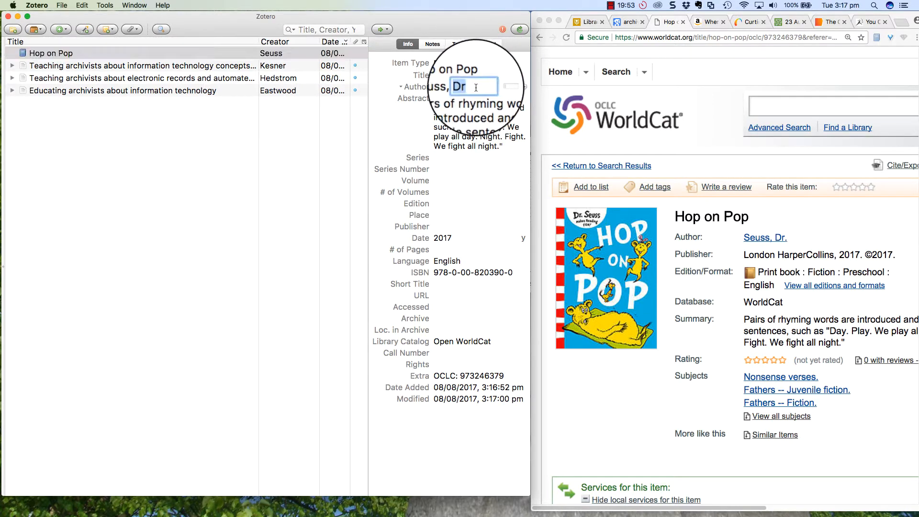
pyautogui.click(476, 87)
pyautogui.write('.')
pyautogui.press('Return')
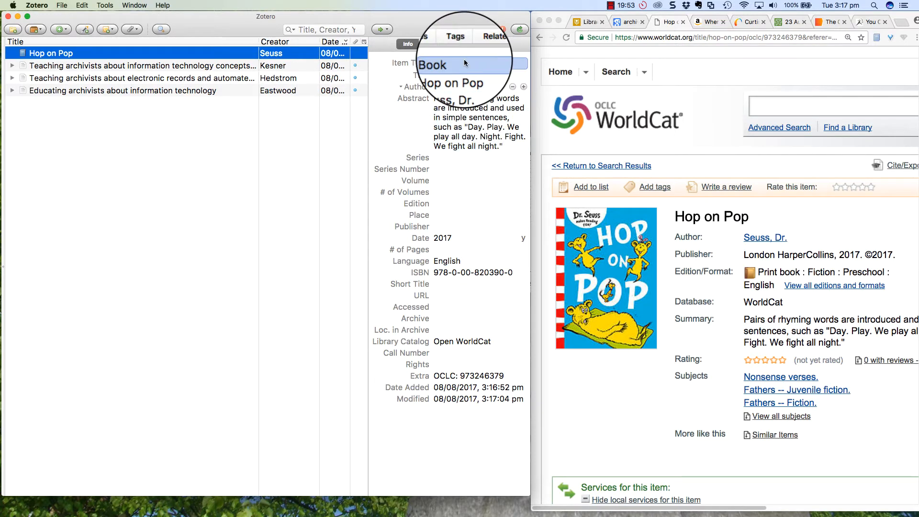
# - Set the book's place to London and its publisher to the suggested "Harper Collins"
pyautogui.click(444, 214)
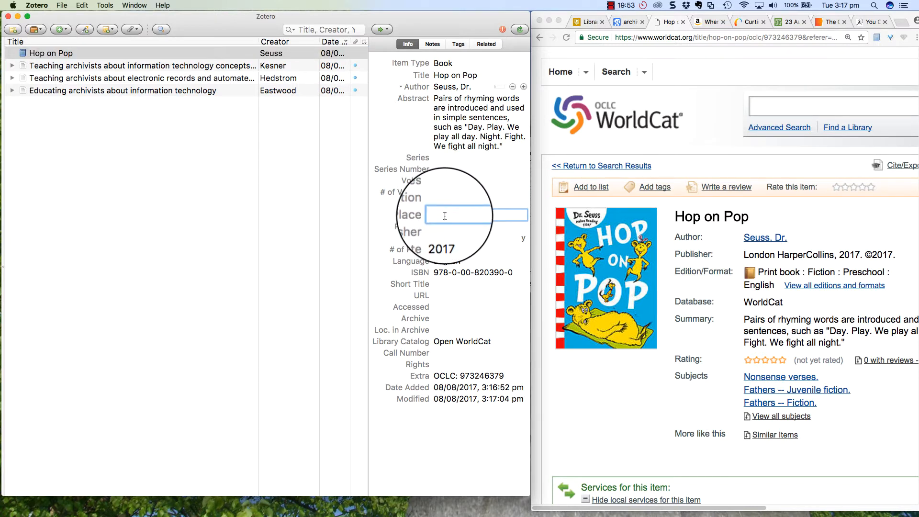
pyautogui.write('London')
pyautogui.press('Tab')
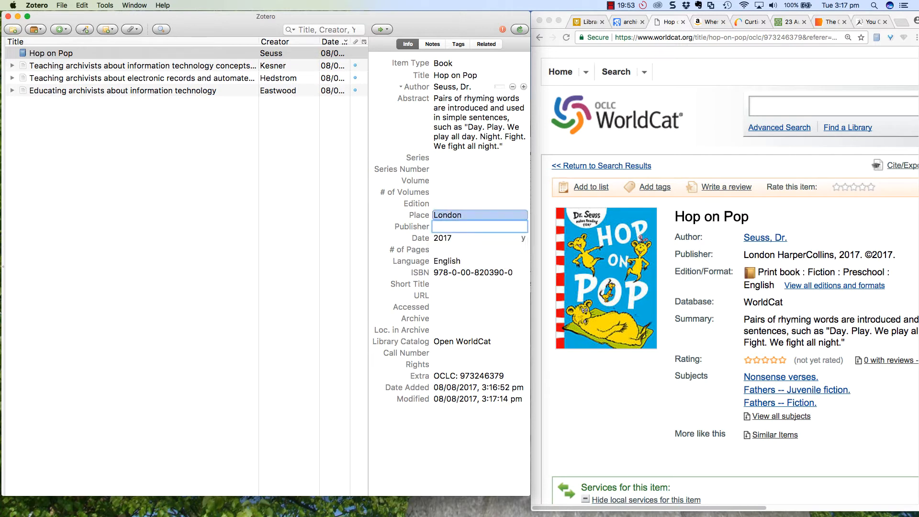
pyautogui.write('Har')
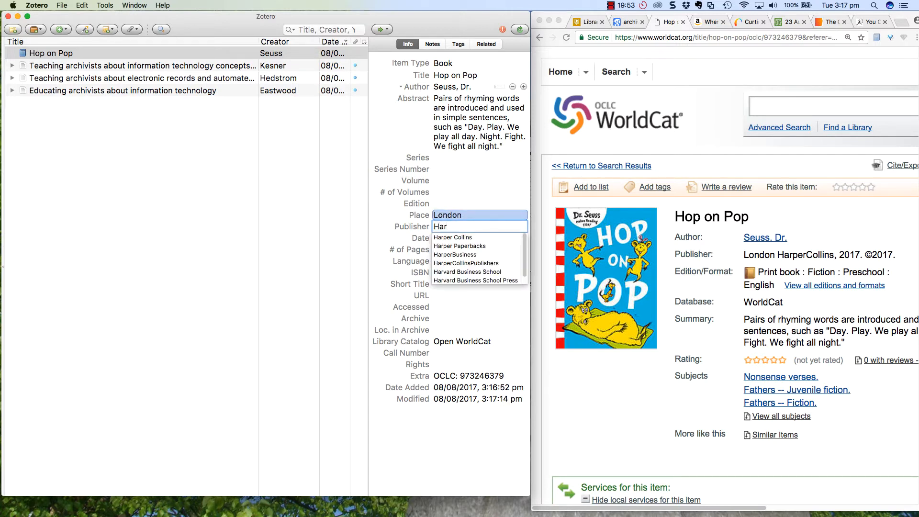
pyautogui.click(483, 237)
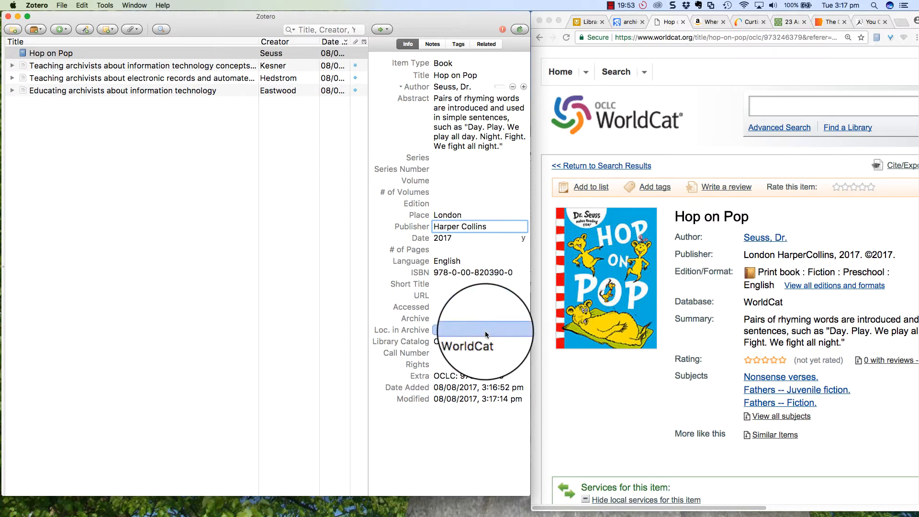
# - Return to the WorldCat results in Chrome, open the 1963 "HOP ON POP." print book and save it to Zotero
pyautogui.click(543, 39)
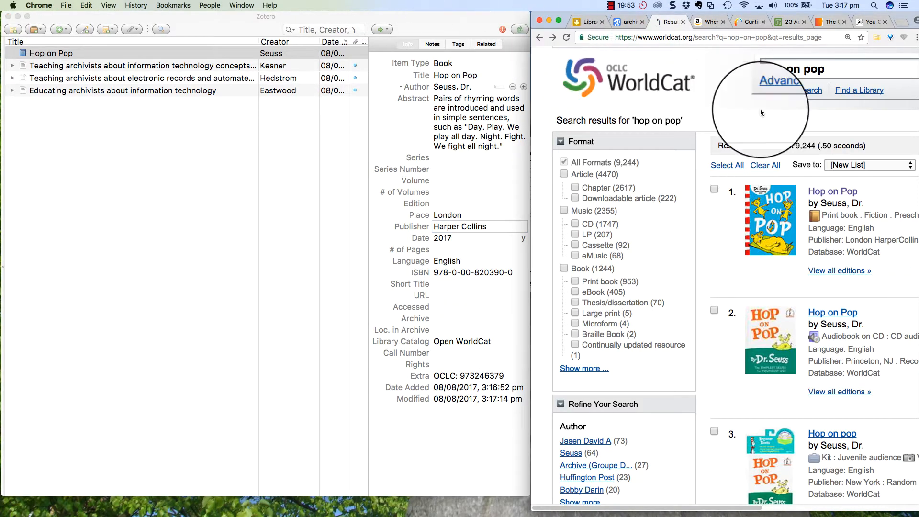
pyautogui.scroll(-18, 794, 255)
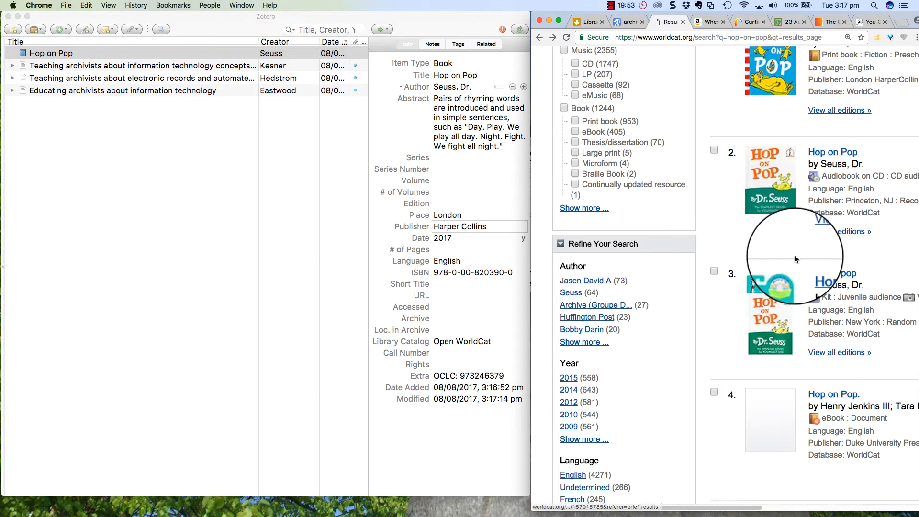
pyautogui.scroll(-1, 794, 255)
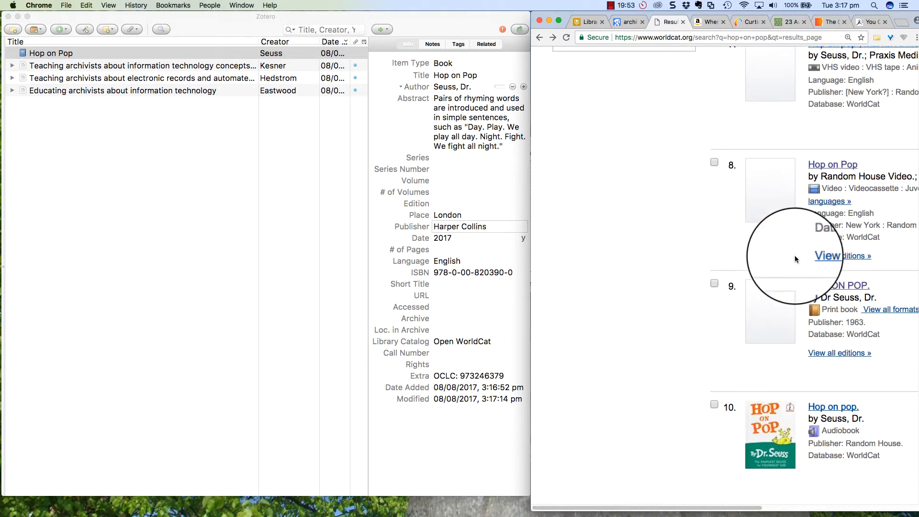
pyautogui.click(848, 287)
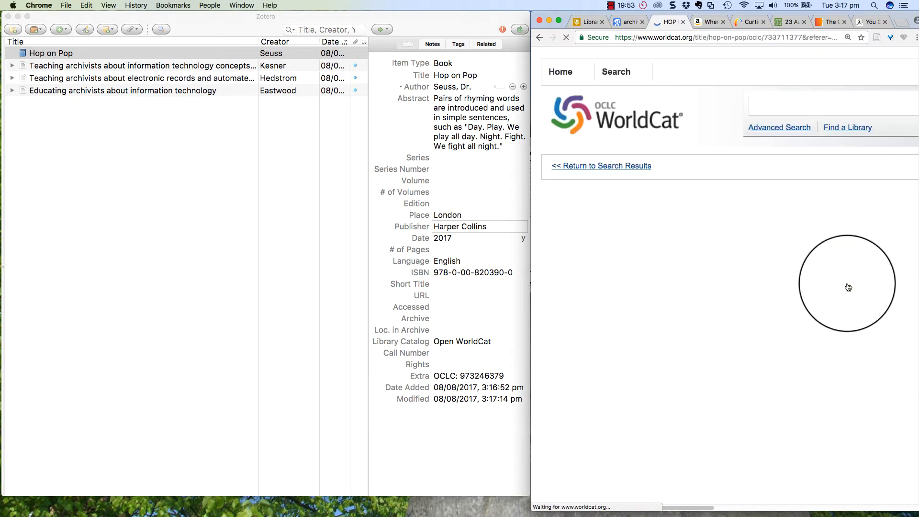
pyautogui.click(876, 40)
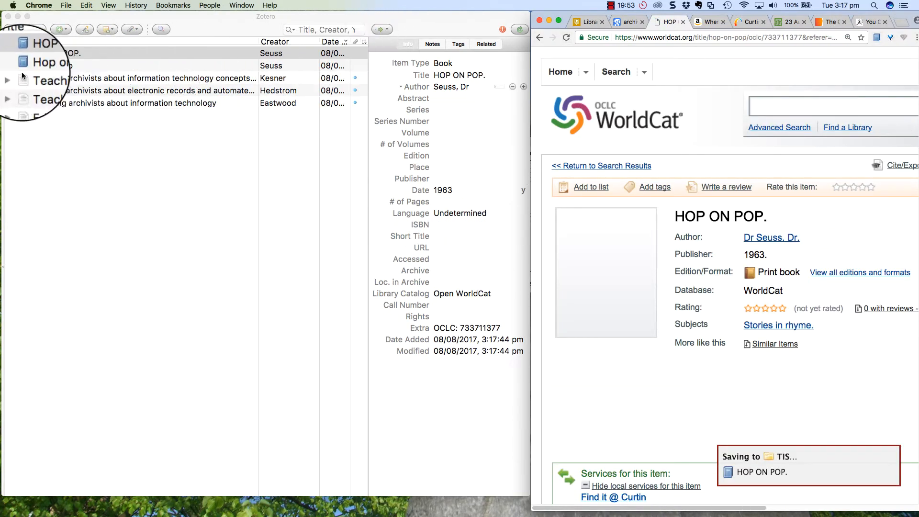
# - In Zotero, change the title of the 1963 book to "Hop on Pop"
pyautogui.click(483, 74)
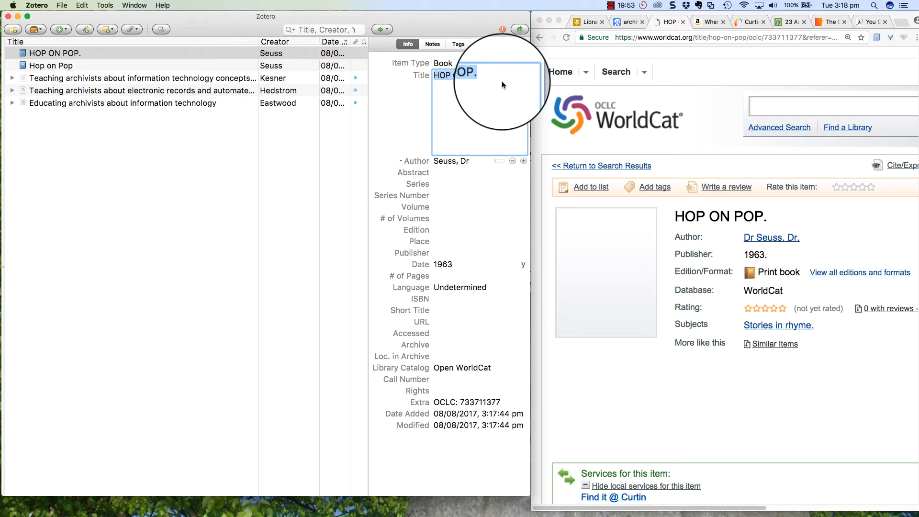
pyautogui.write('Hop on Pop')
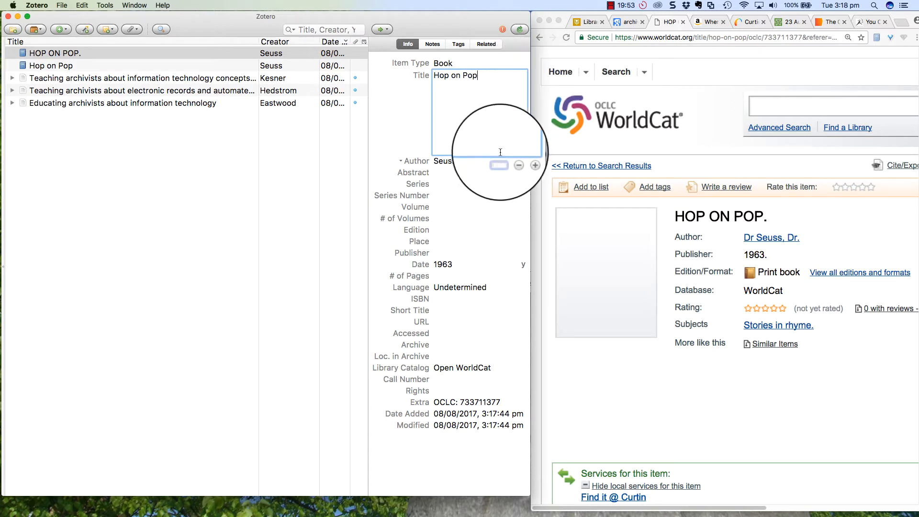
pyautogui.click(473, 161)
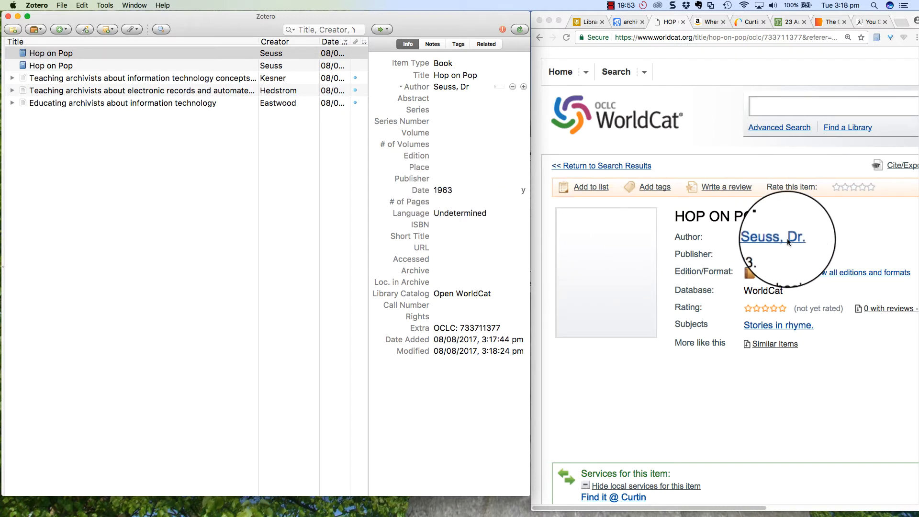
# - Return to the WorldCat results in Chrome, open the Random House Video "Hop on Pop" videocassette record and save it to Zotero
pyautogui.click(540, 38)
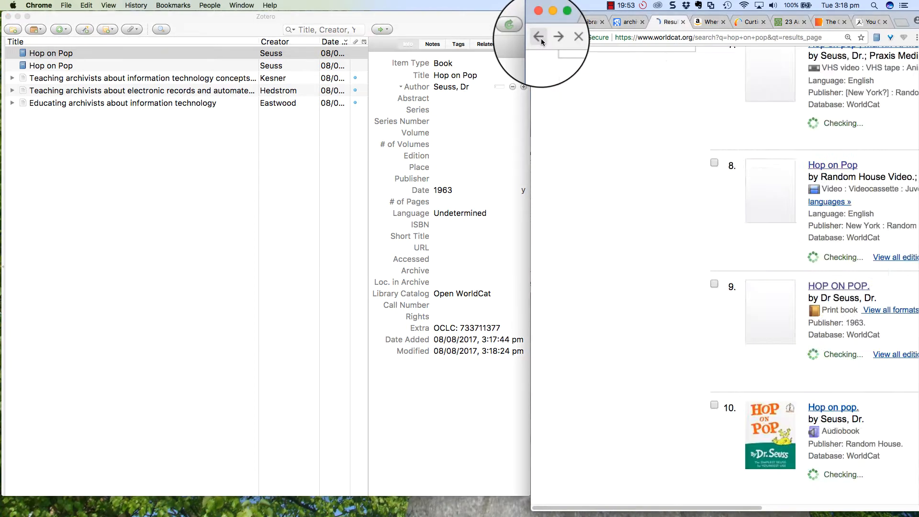
pyautogui.scroll(-20, 831, 374)
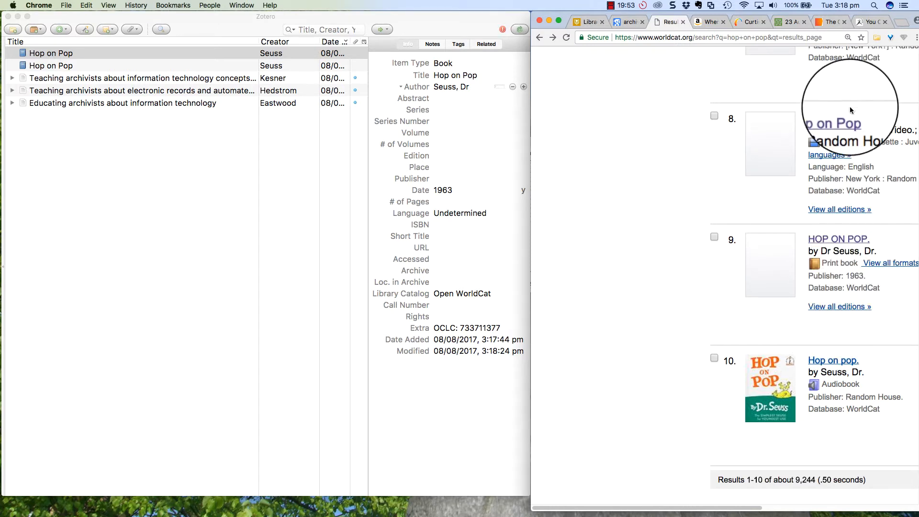
pyautogui.click(851, 119)
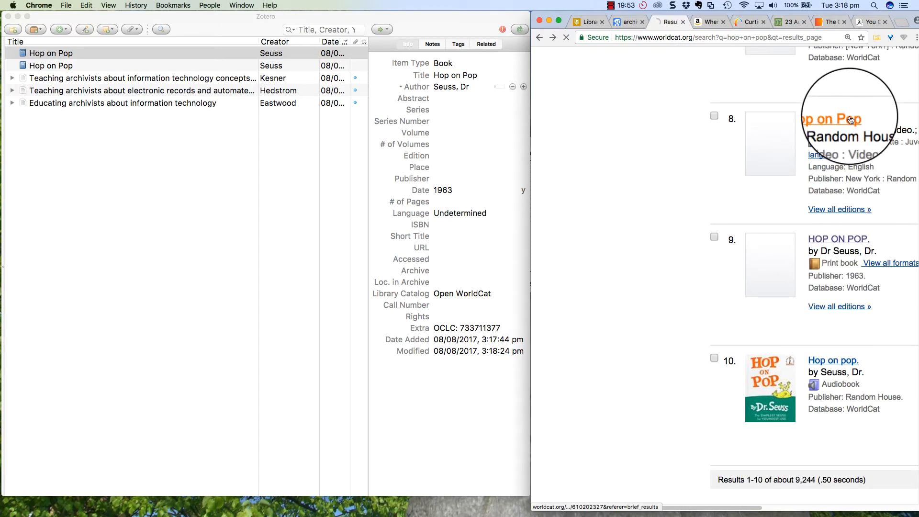
pyautogui.click(876, 39)
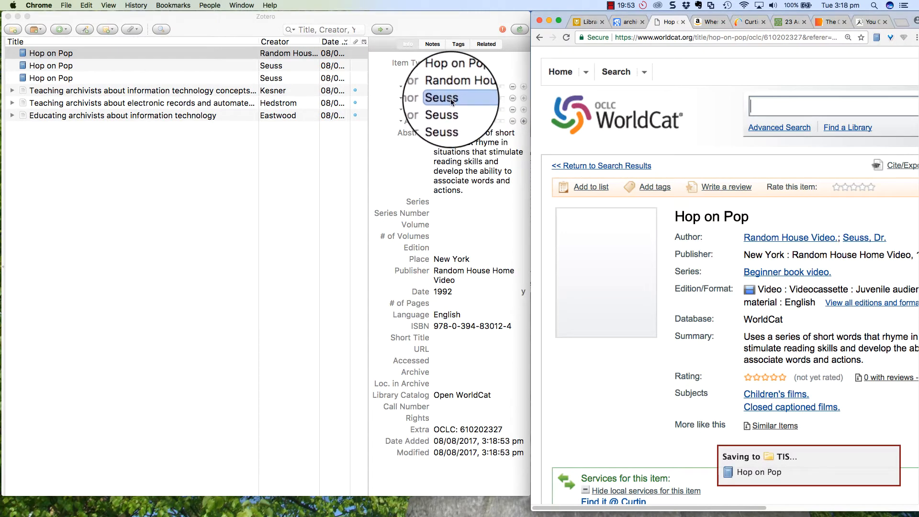
# - In Zotero, remove the Random House Video author and the duplicate Seuss authors from the new record, keeping one Seuss entry
pyautogui.click(508, 130)
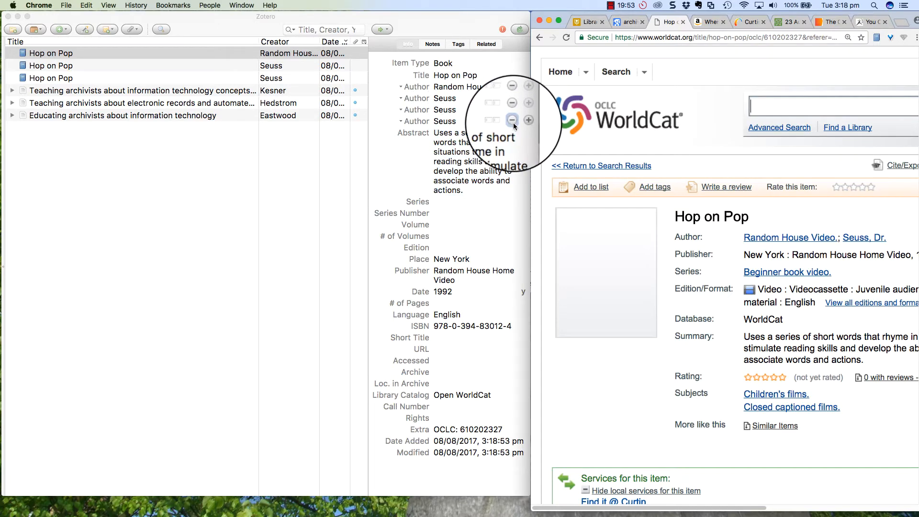
pyautogui.click(512, 111)
pyautogui.click(512, 110)
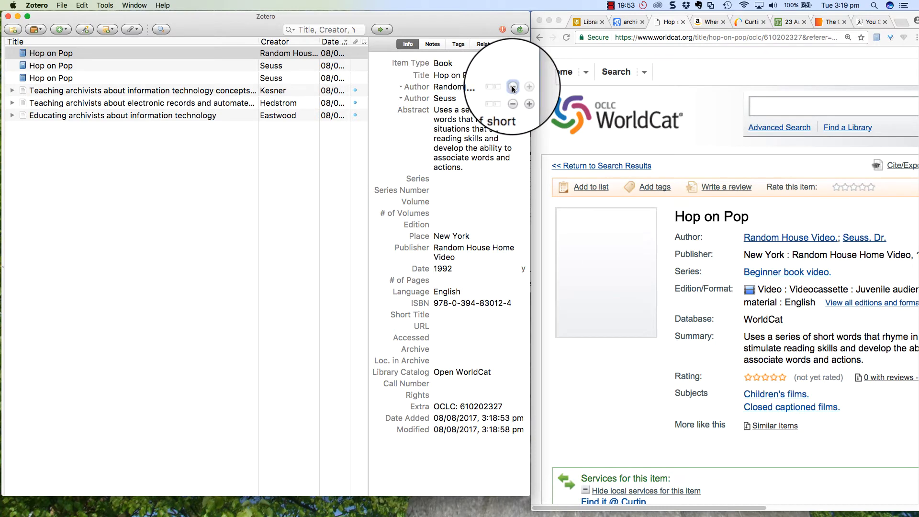
pyautogui.click(512, 87)
# - Check the abstract, date, author and publisher details of the new Hop on Pop record
pyautogui.click(462, 155)
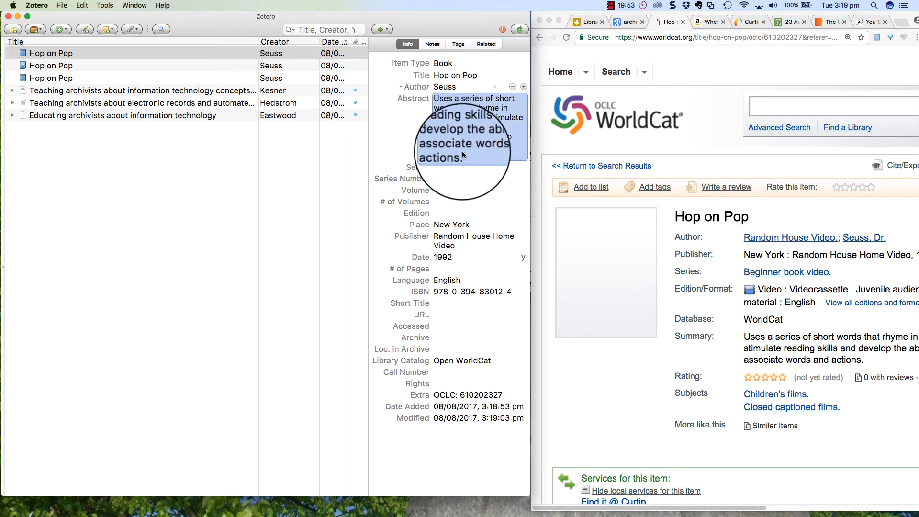
pyautogui.click(448, 257)
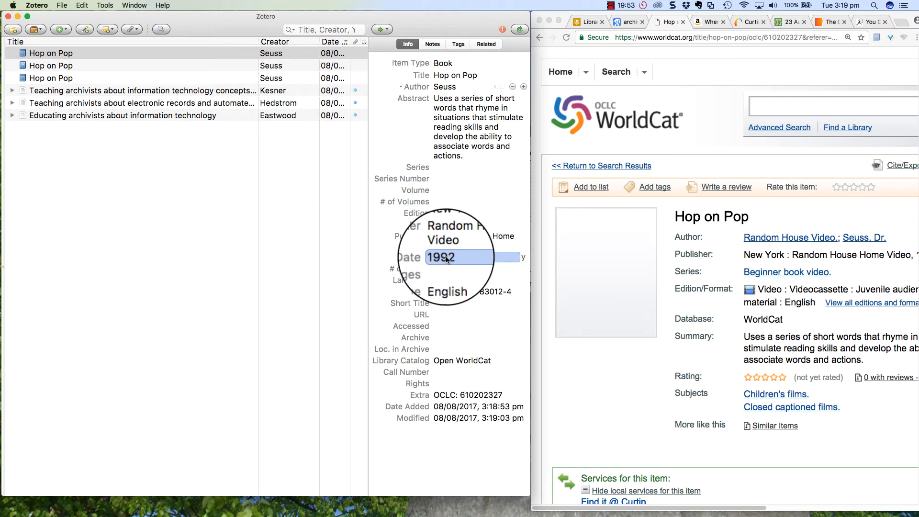
pyautogui.click(455, 87)
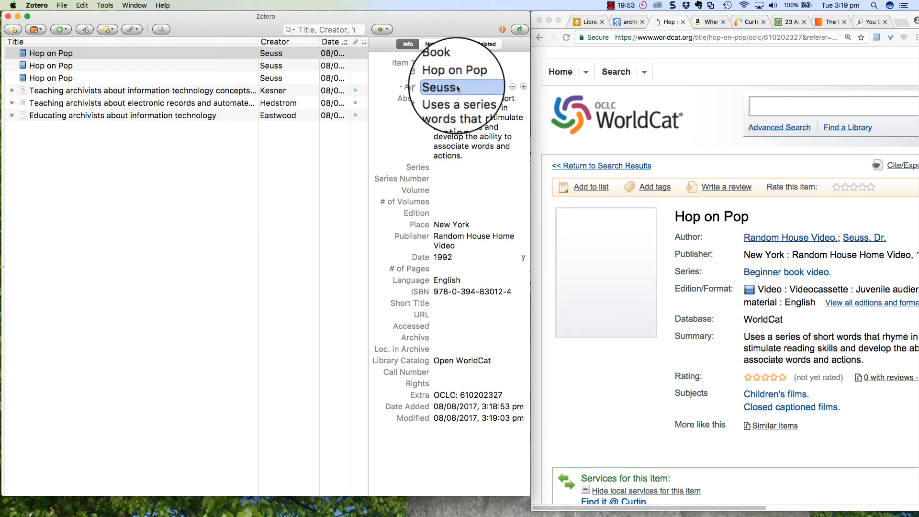
pyautogui.click(467, 125)
pyautogui.click(472, 246)
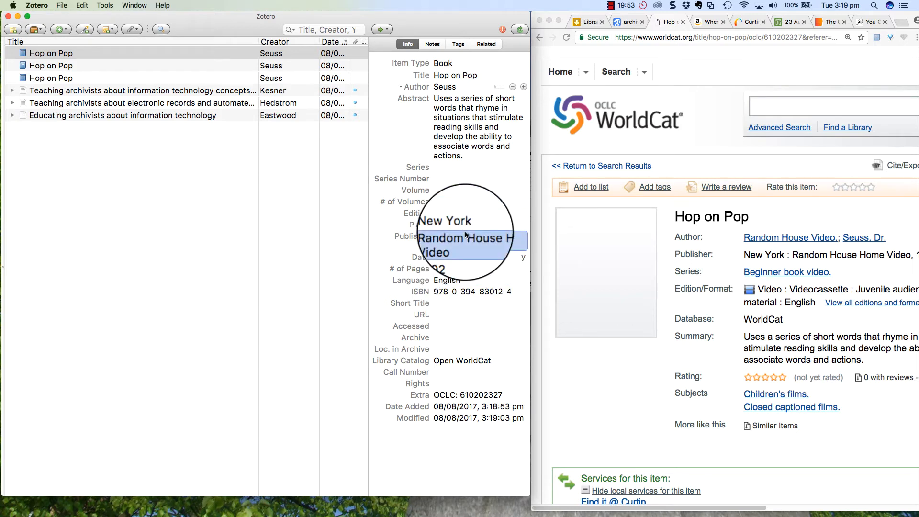
pyautogui.click(464, 153)
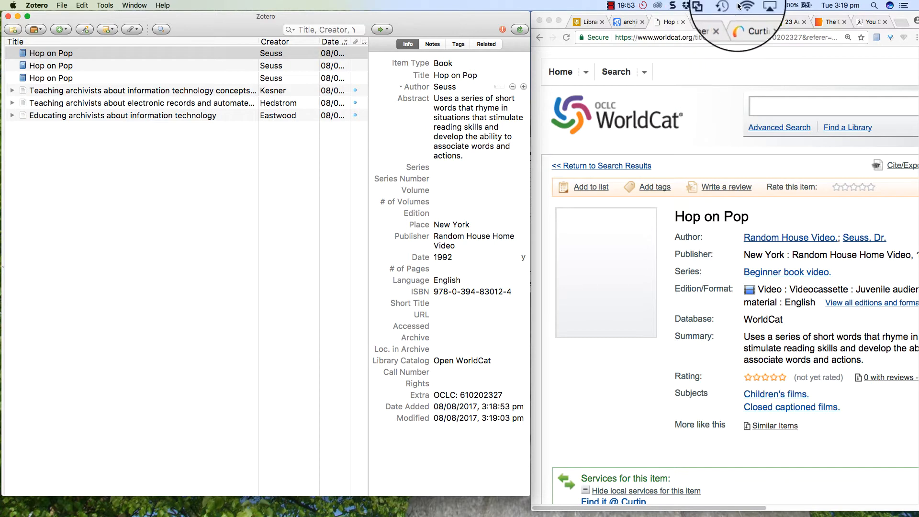
# - Switch to Amazon in Chrome, open the hardcover "Where the Wild Things Are" from the search results and save it to Zotero
pyautogui.click(709, 21)
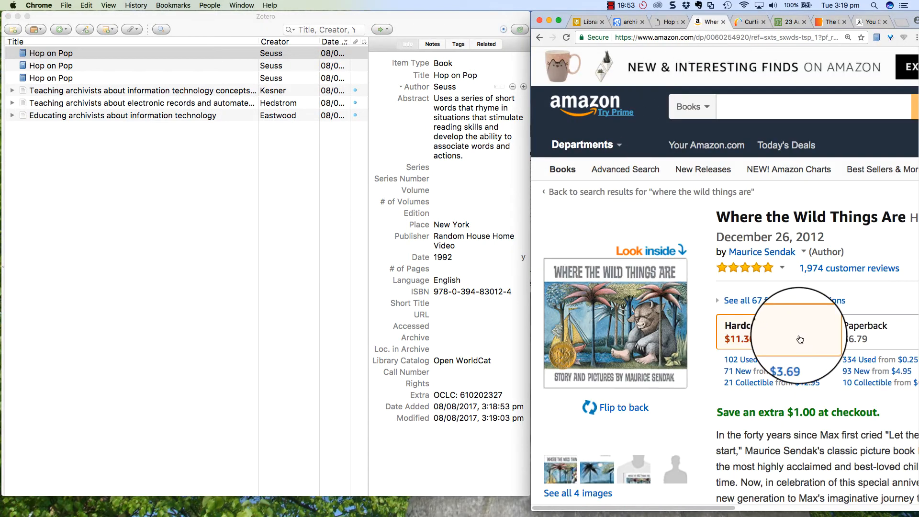
pyautogui.click(541, 38)
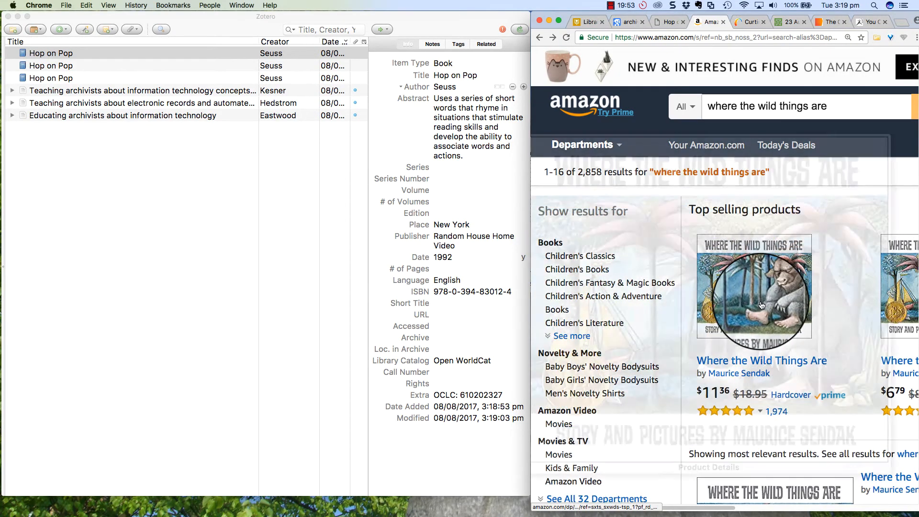
pyautogui.click(762, 305)
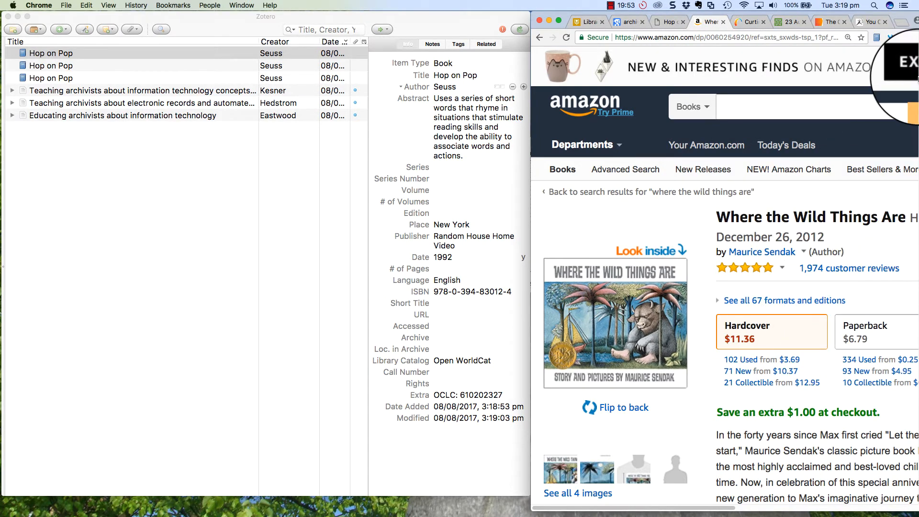
pyautogui.click(877, 37)
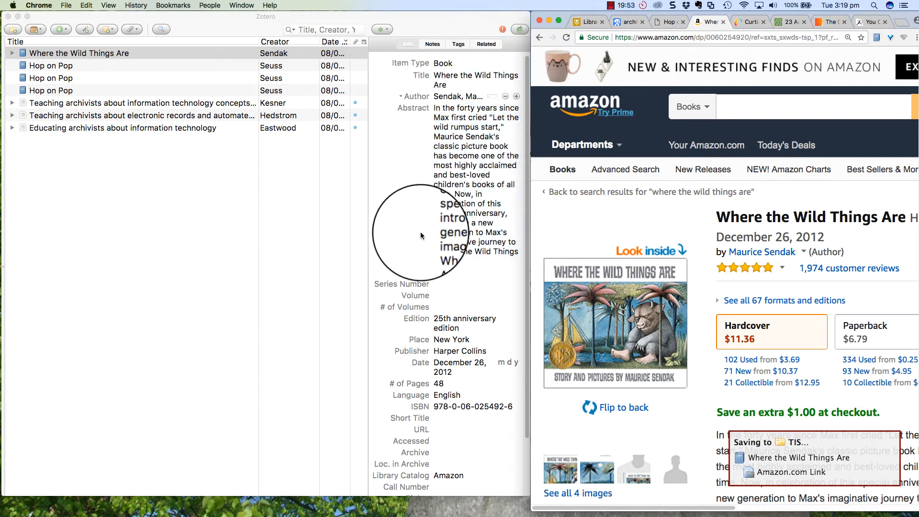
# - In Zotero, shorten the edition of Where the Wild Things Are to "25"
pyautogui.click(474, 326)
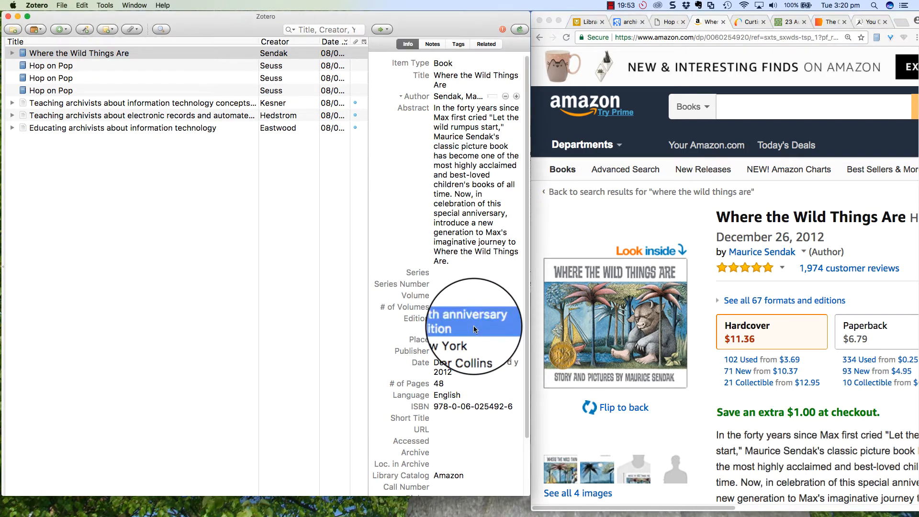
pyautogui.click(481, 327)
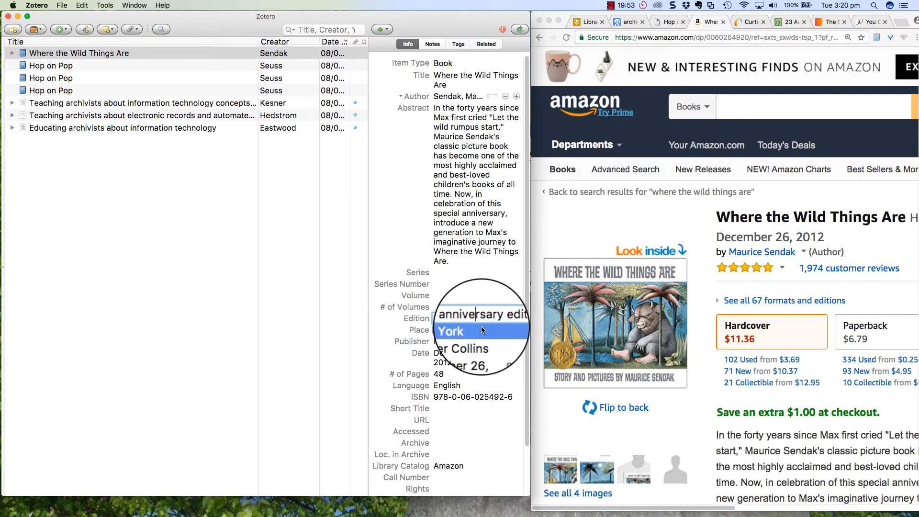
pyautogui.click(455, 319)
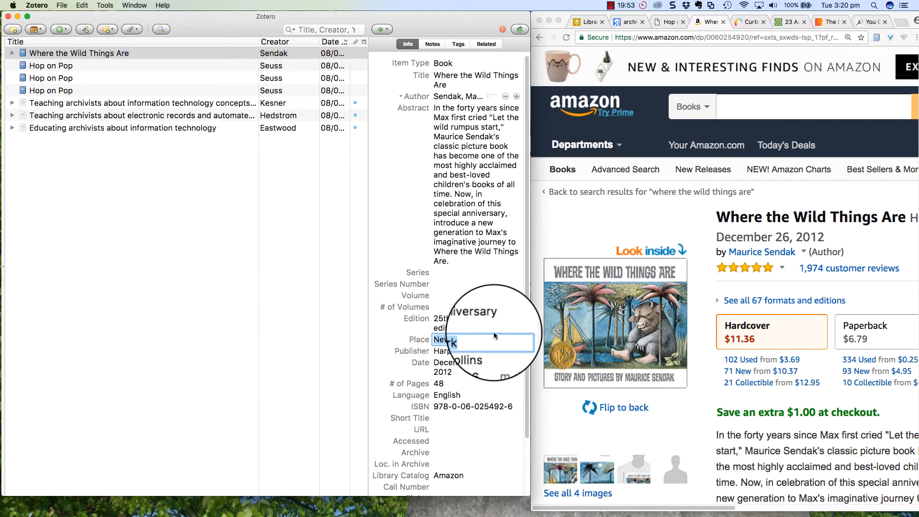
pyautogui.click(457, 318)
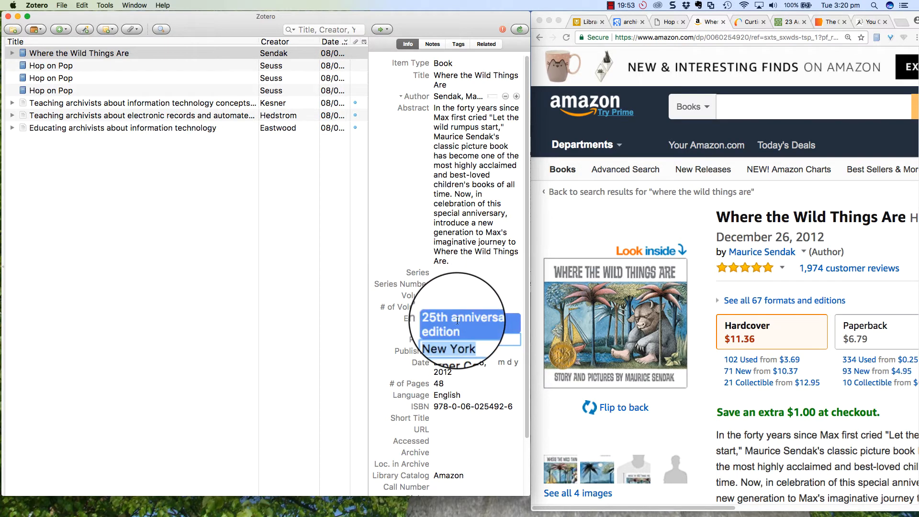
pyautogui.click(452, 318)
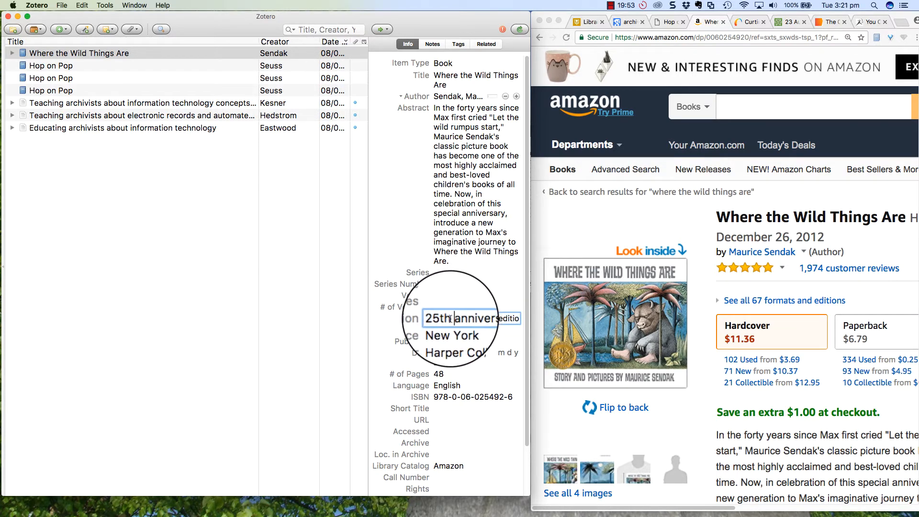
pyautogui.moveTo(452, 318); pyautogui.dragTo(498, 321)
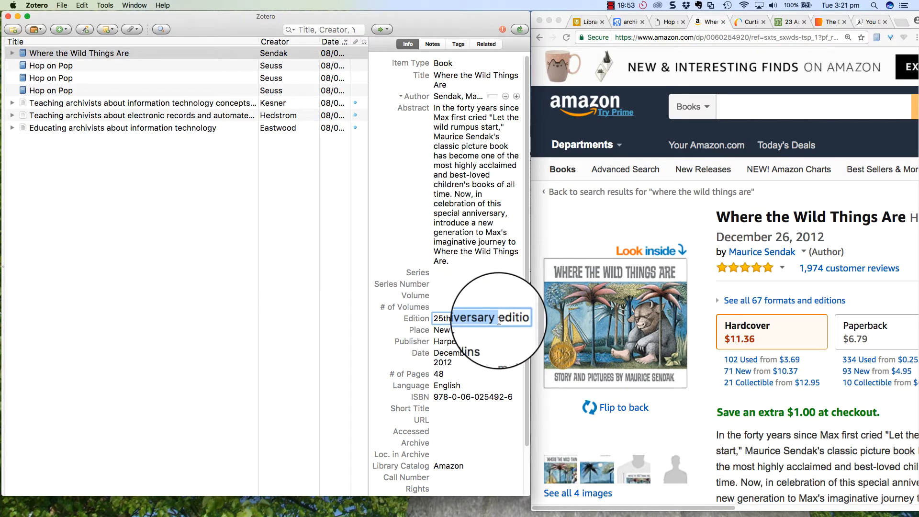
pyautogui.press('BackSpace')
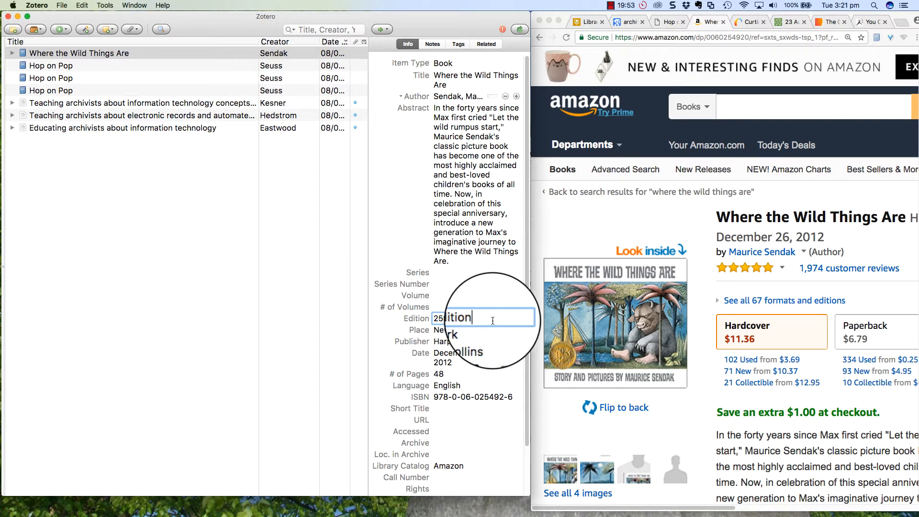
pyautogui.moveTo(493, 321); pyautogui.dragTo(445, 319)
pyautogui.press('BackSpace')
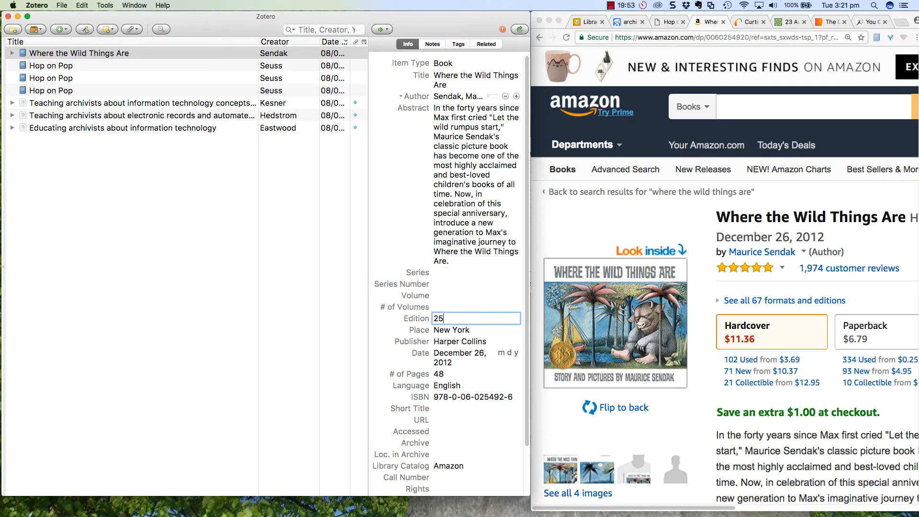
pyautogui.click(444, 308)
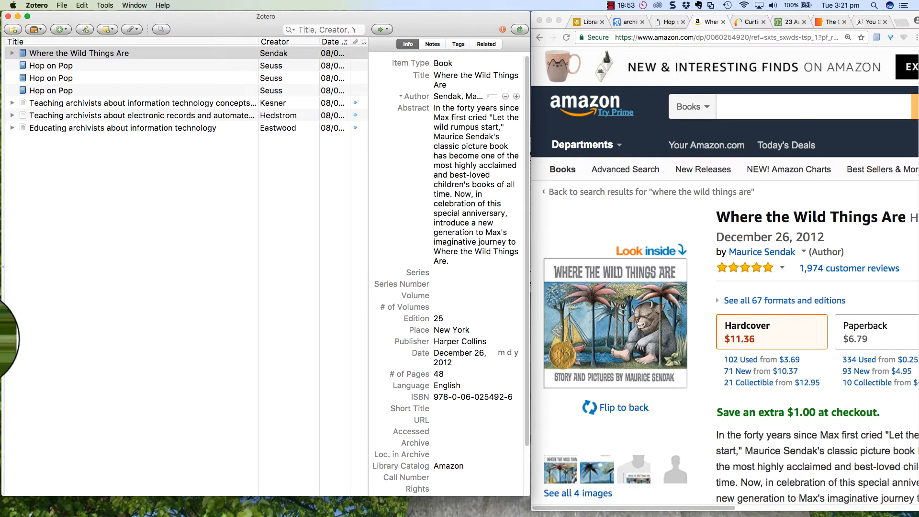
# - Open the first "Mop" article in Chrome's Curtin library catalogue, try saving it to Zotero and dismiss the item selector
pyautogui.click(749, 21)
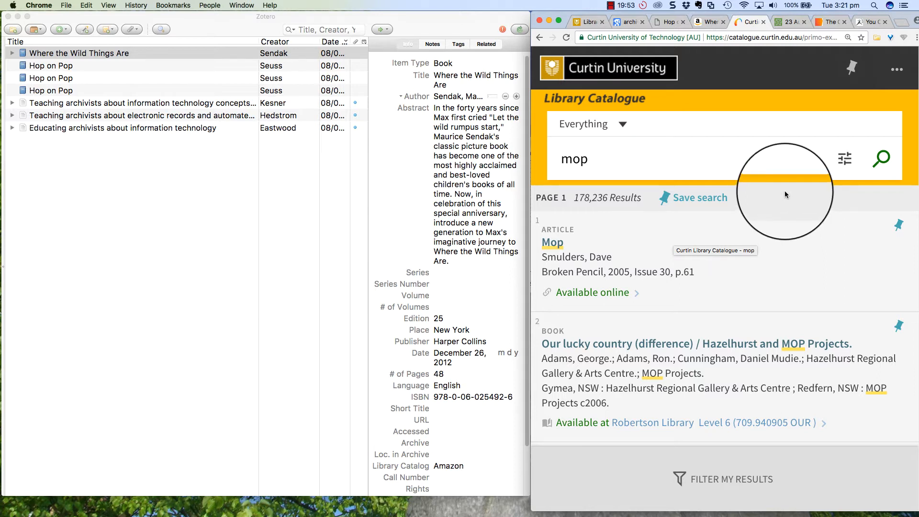
pyautogui.scroll(-1, 785, 191)
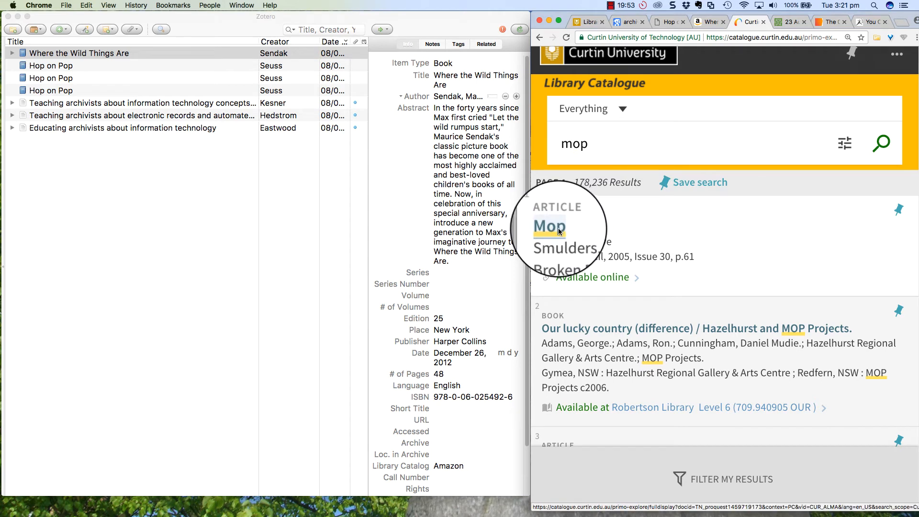
pyautogui.click(558, 228)
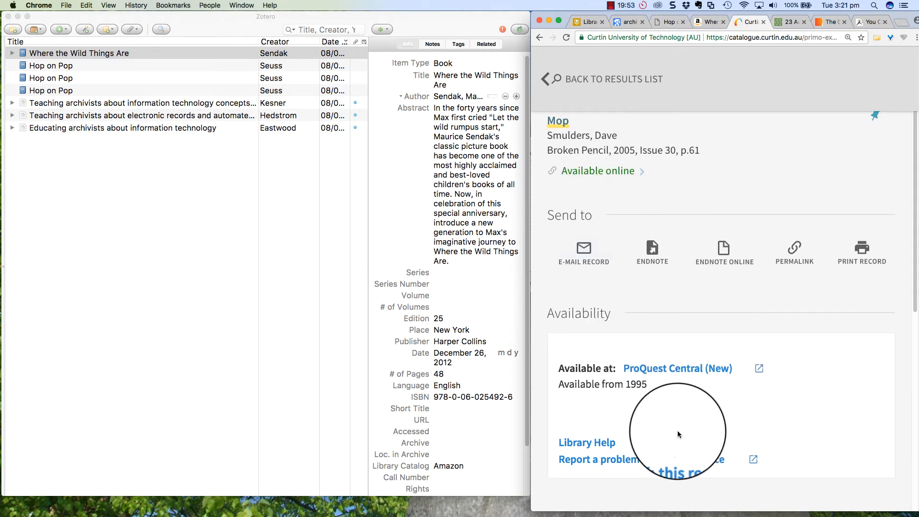
pyautogui.click(879, 39)
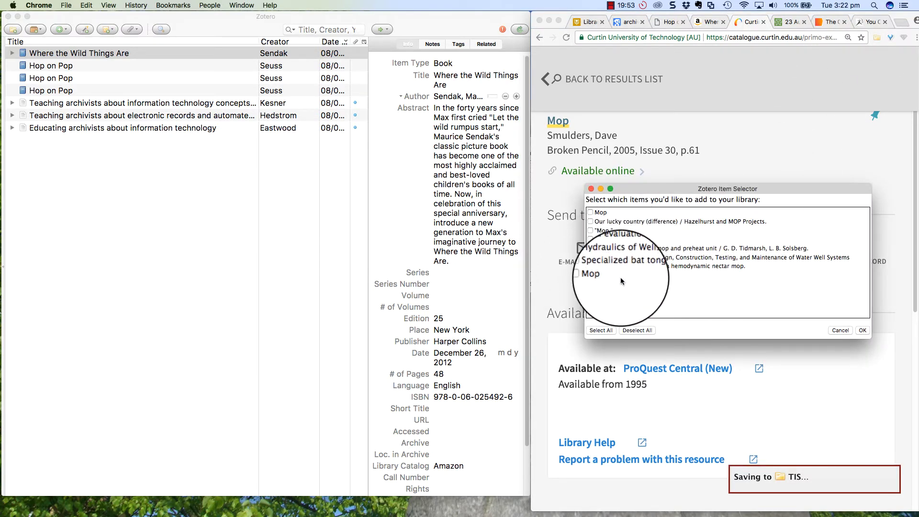
pyautogui.click(592, 189)
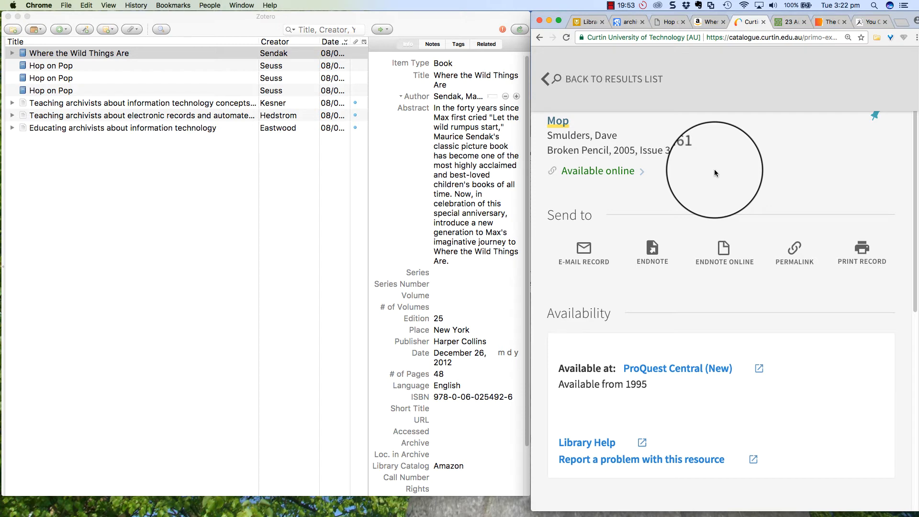
# - Send the "Mop" article record to EndNote and download its citation file
pyautogui.click(653, 247)
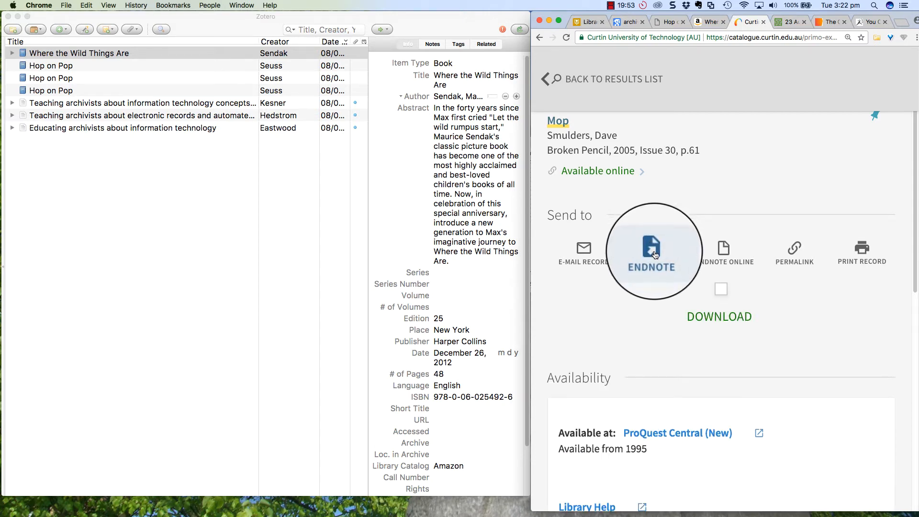
pyautogui.click(723, 318)
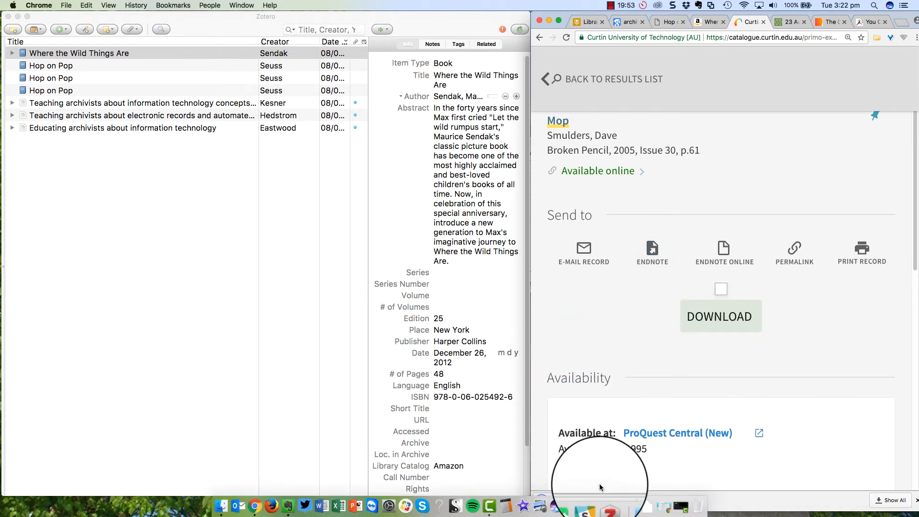
pyautogui.scroll(-2, 584, 464)
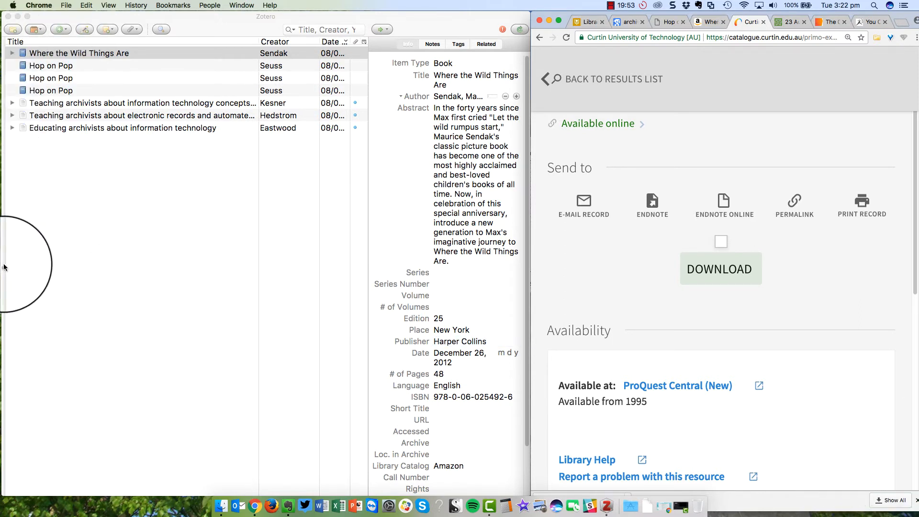
# - In Zotero, reveal the collapsed collections pane and open the collection whose name starts with "Primo_"
pyautogui.click(5, 265)
pyautogui.moveTo(5, 266); pyautogui.dragTo(73, 266)
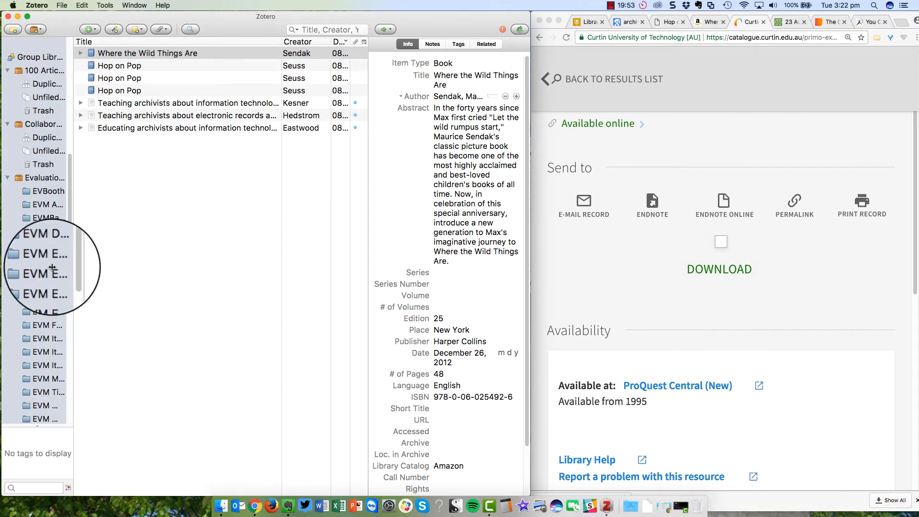
pyautogui.scroll(10, 51, 142)
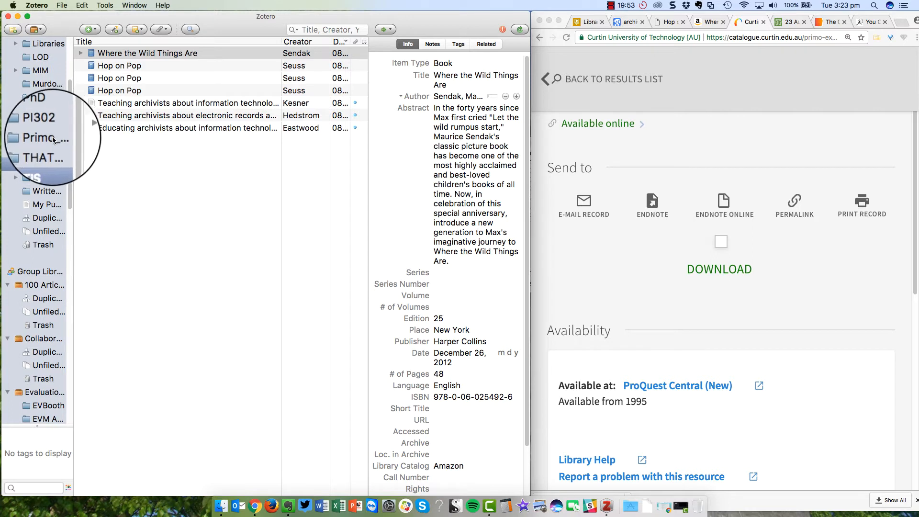
pyautogui.click(55, 137)
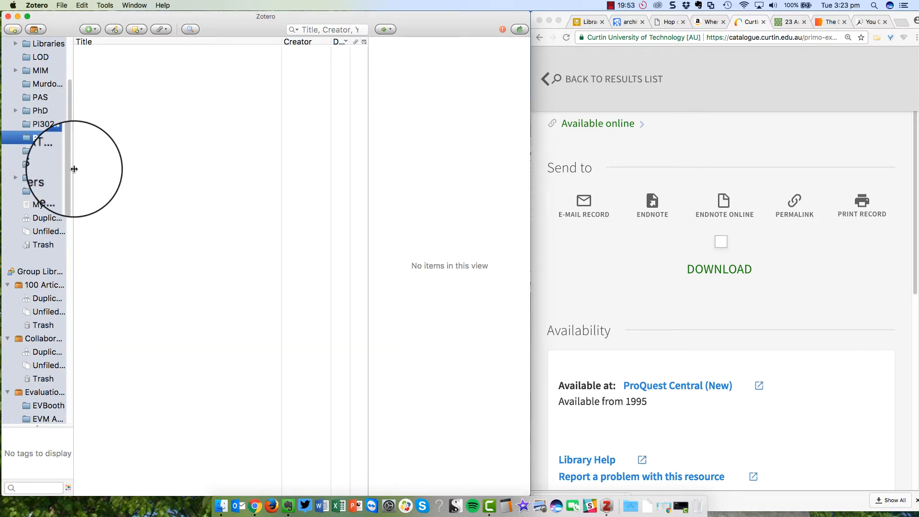
# - Widen Zotero's collections pane and import the downloaded Primo_RIS_Export (3).ris from Chrome into a new collection
pyautogui.moveTo(72, 173); pyautogui.dragTo(149, 171)
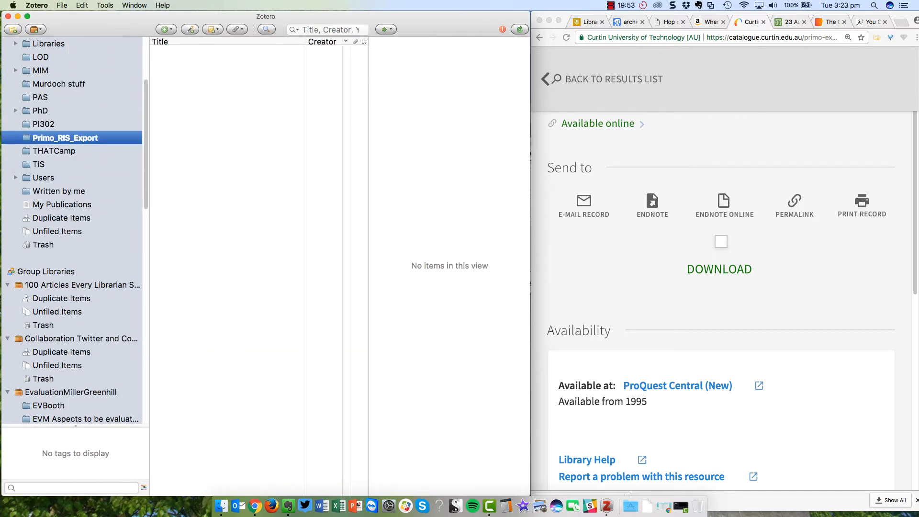
pyautogui.click(817, 502)
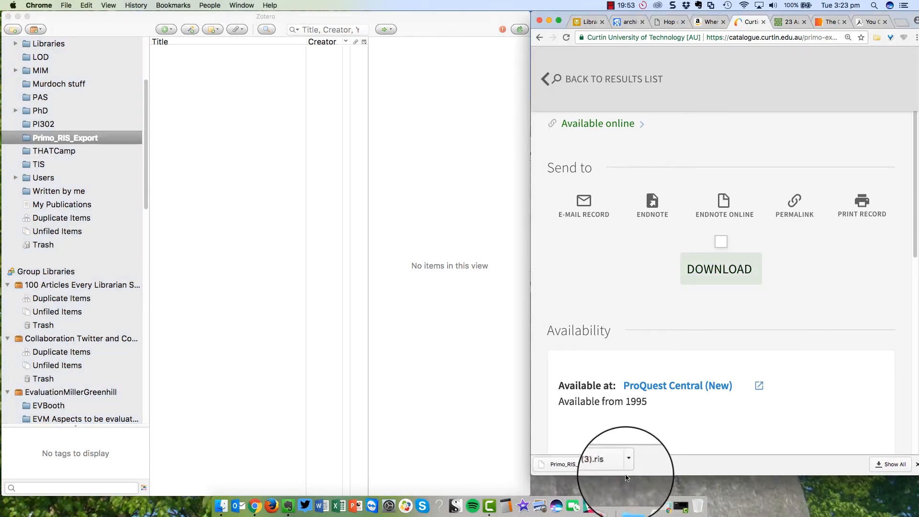
pyautogui.click(596, 467)
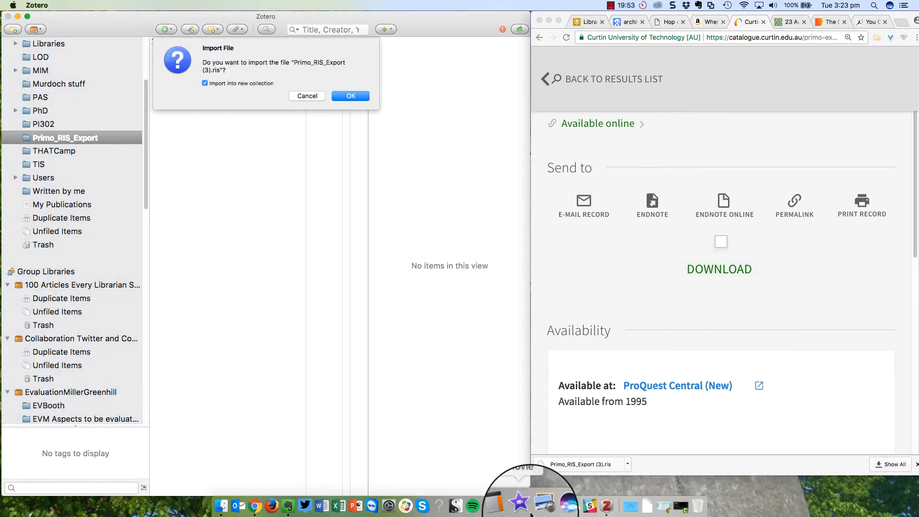
pyautogui.click(351, 96)
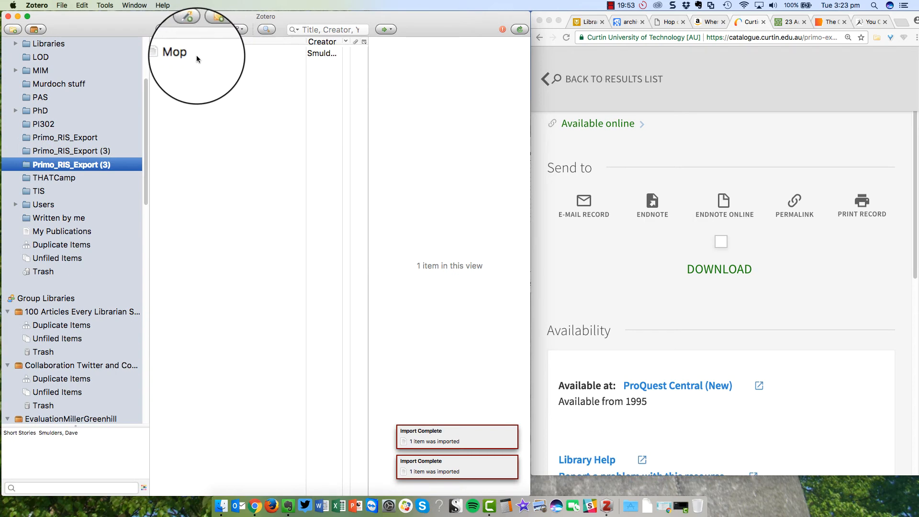
# - Examine the imported "Mop" record in the first Primo_RIS_Export (3) collection against its Curtin catalogue entry
pyautogui.click(91, 150)
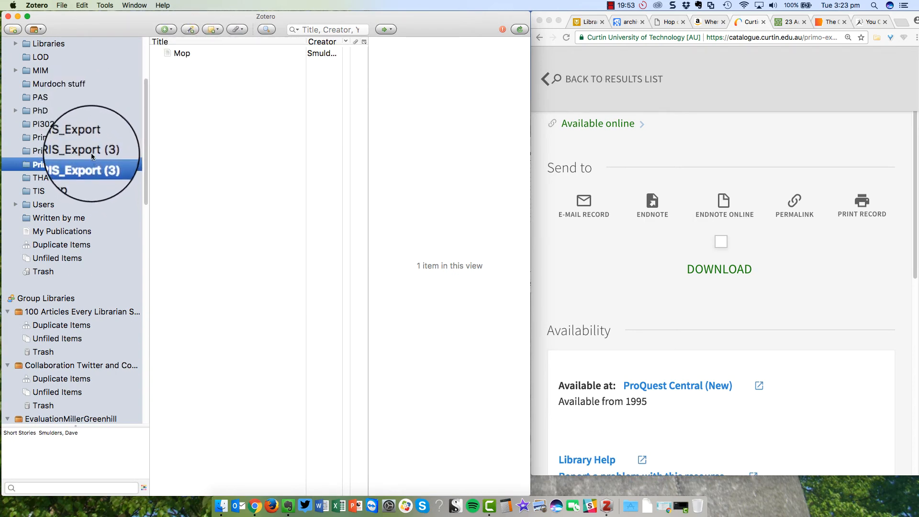
pyautogui.click(181, 53)
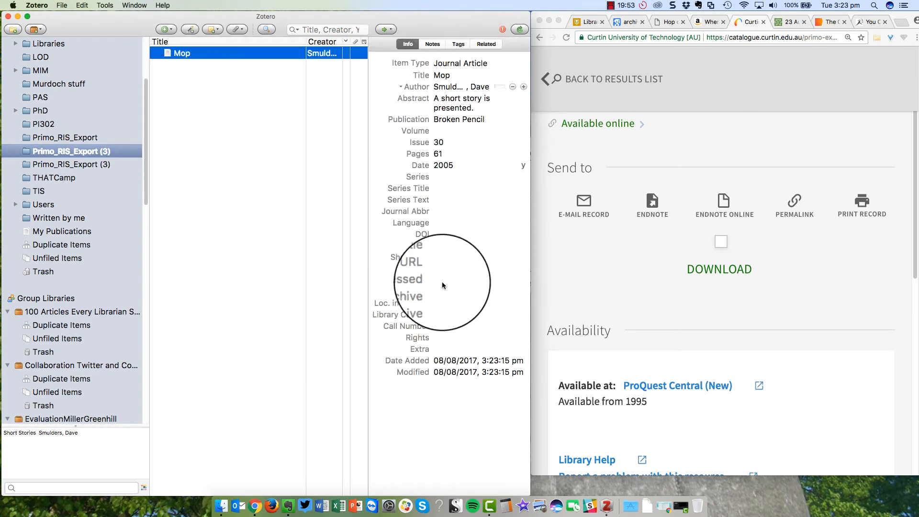
pyautogui.scroll(-2, 681, 338)
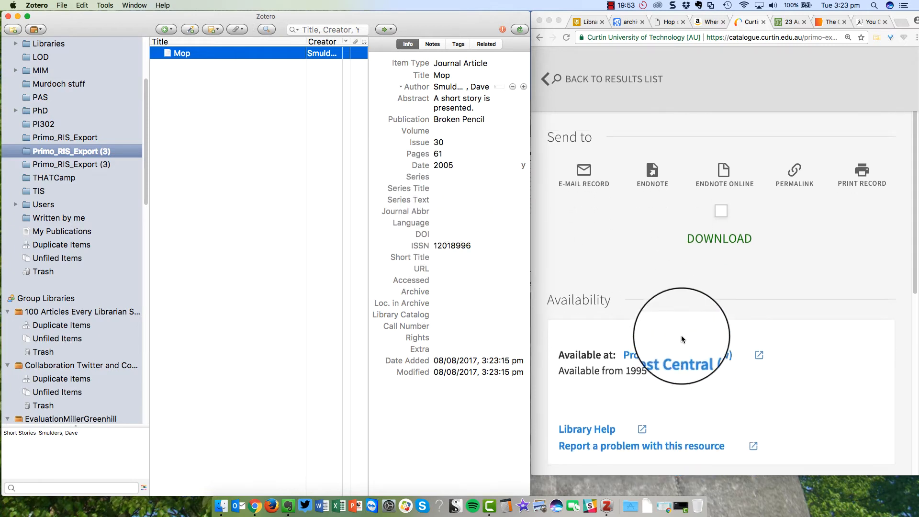
pyautogui.scroll(4, 682, 335)
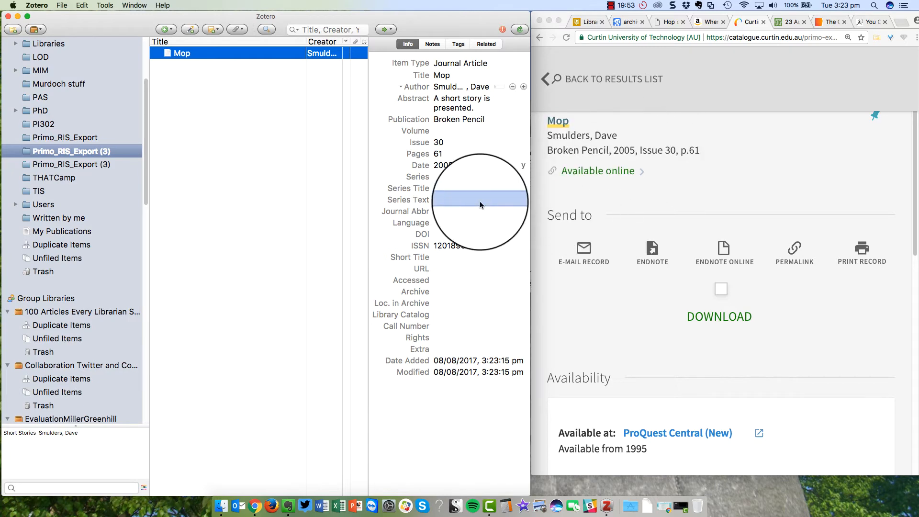
pyautogui.click(453, 213)
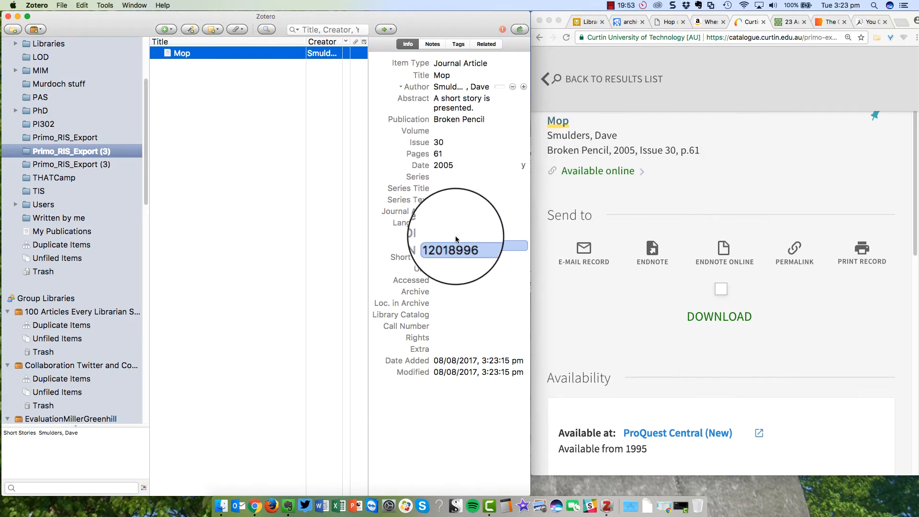
pyautogui.click(680, 80)
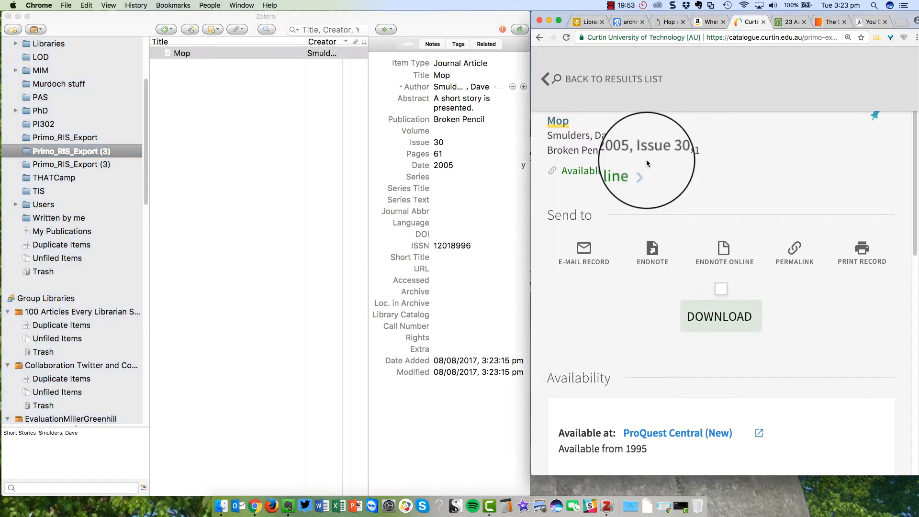
# - Bring up the Trove article "Dog" in Chrome, and open Zotero's TIS collection with the collections pane collapsed
pyautogui.click(788, 23)
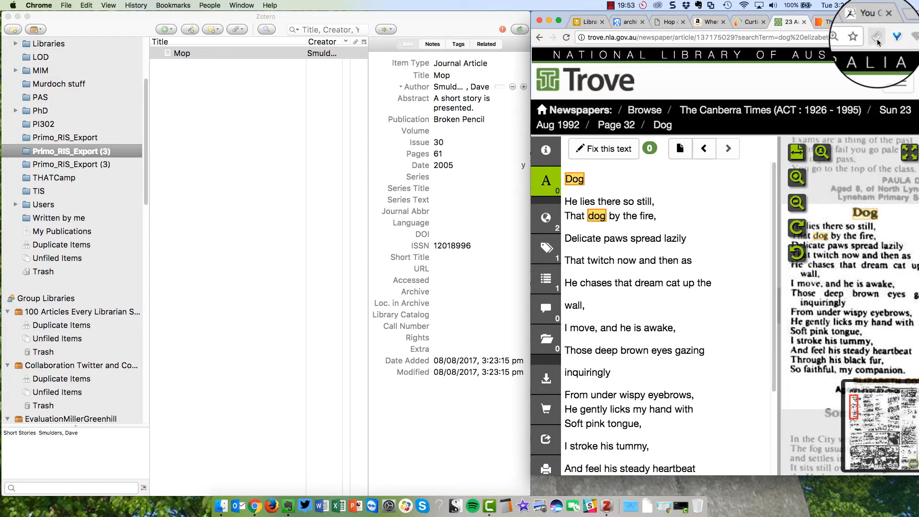
pyautogui.scroll(3, 54, 112)
pyautogui.scroll(5, 54, 111)
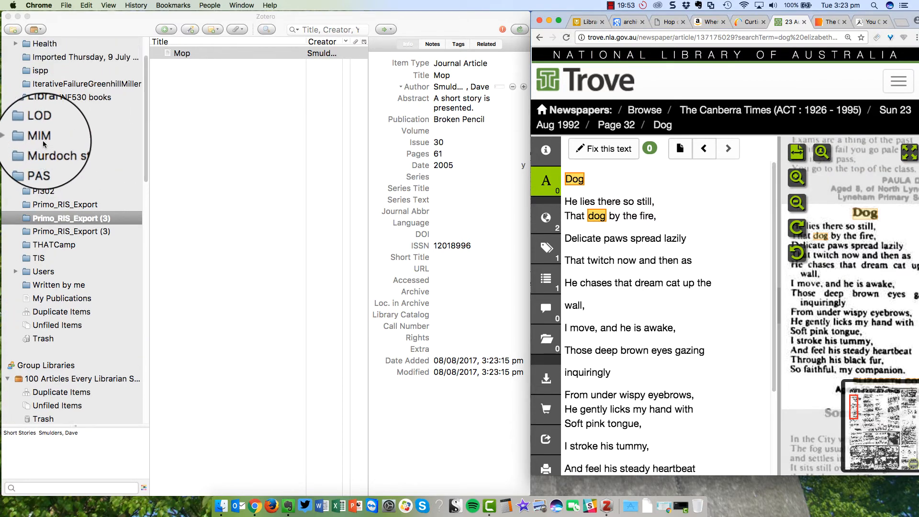
pyautogui.click(36, 311)
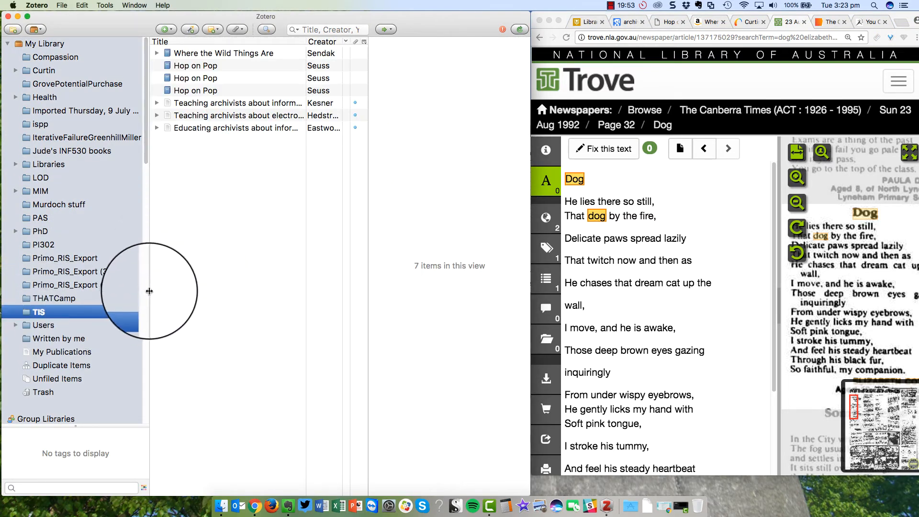
pyautogui.scroll(-10, 149, 294)
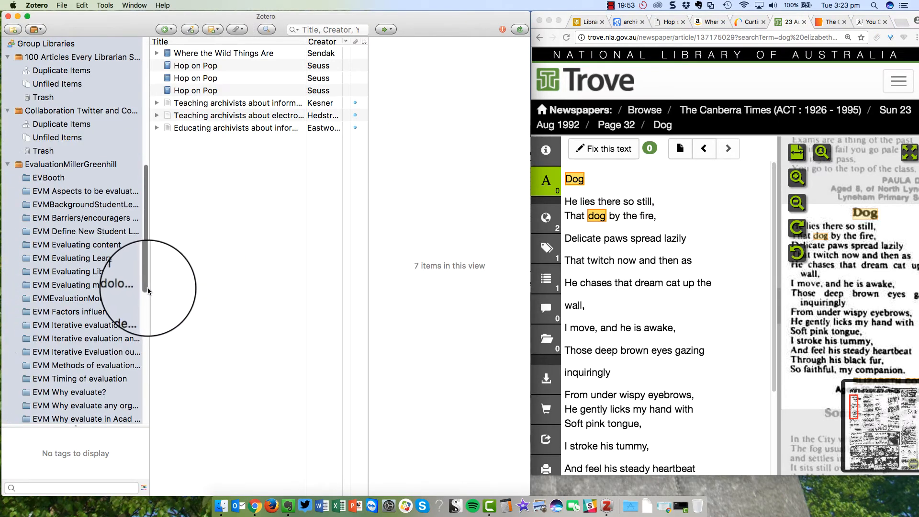
pyautogui.moveTo(148, 290); pyautogui.dragTo(72, 268)
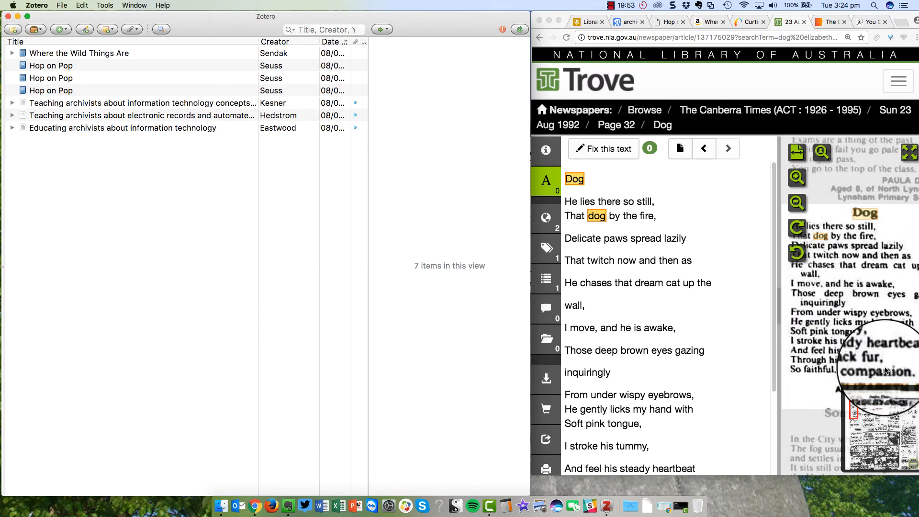
# - Read through the "Dog" newspaper article on Trove in Chrome and save it to Zotero's TIS collection
pyautogui.click(804, 412)
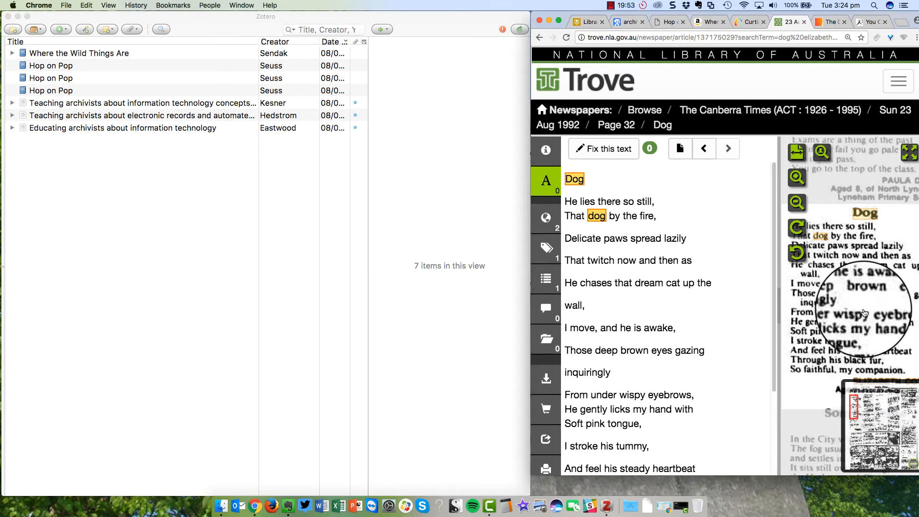
pyautogui.scroll(-3, 704, 305)
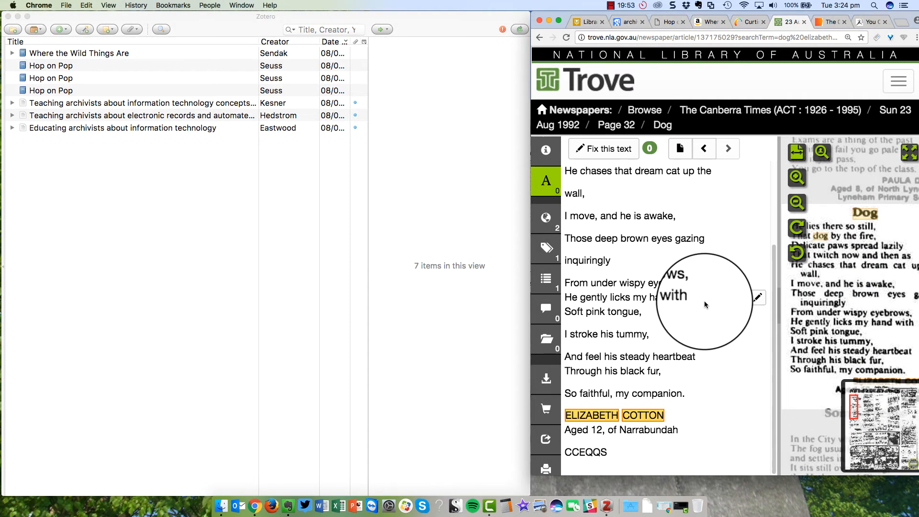
pyautogui.click(878, 41)
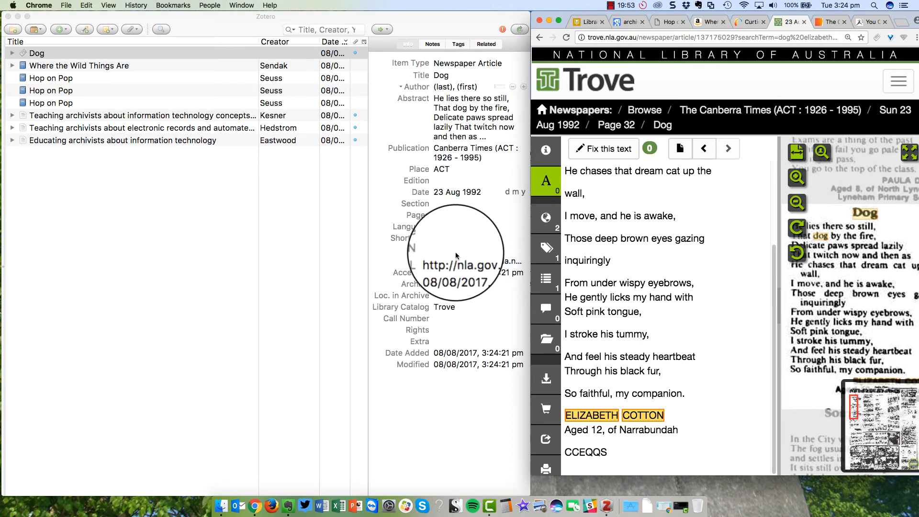
# - In Zotero, fill in the author's last and first name on the "Dog" newspaper article from the Trove text
pyautogui.click(439, 88)
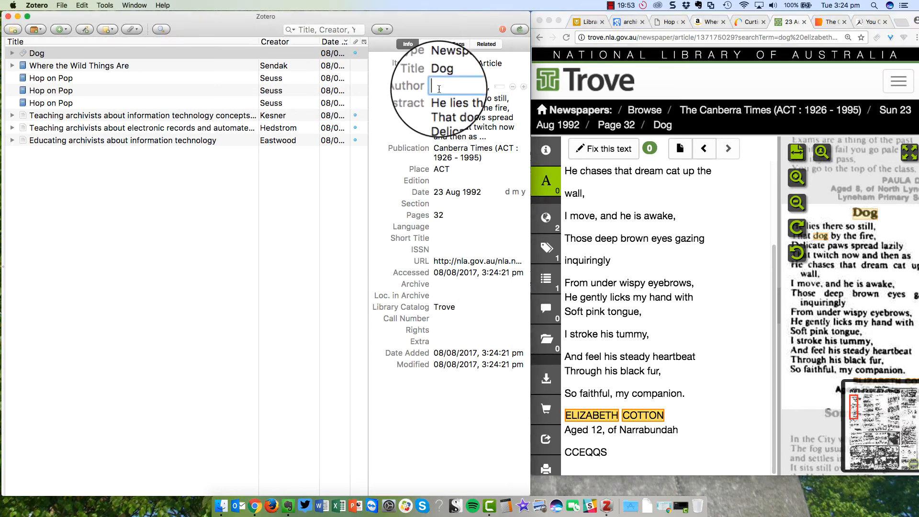
pyautogui.write('Cotton')
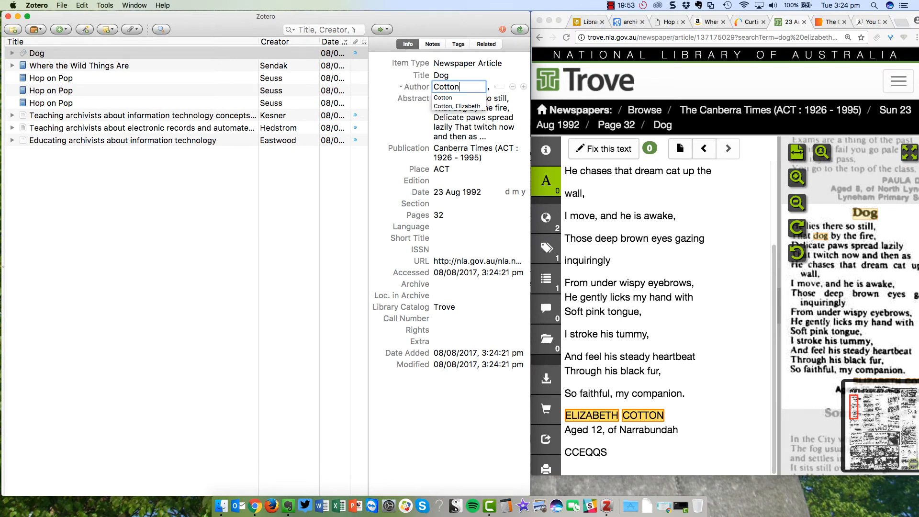
pyautogui.write('Eliz')
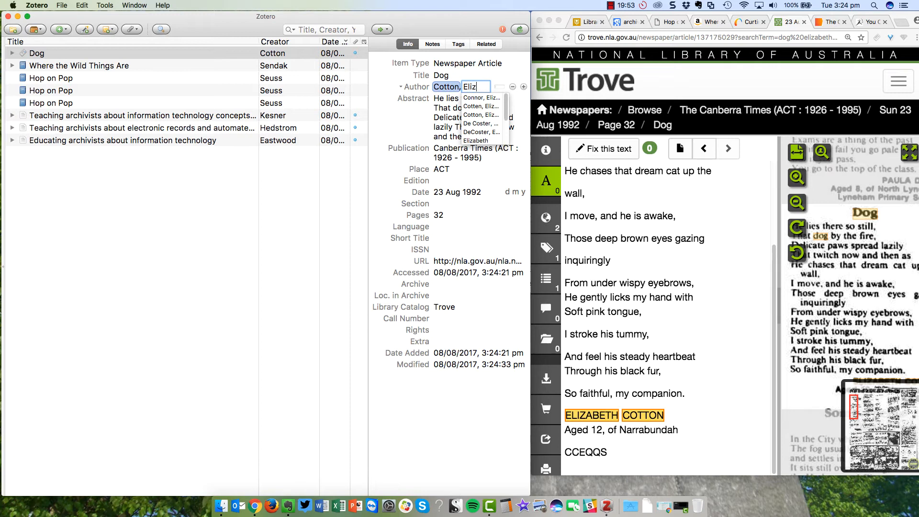
pyautogui.click(492, 115)
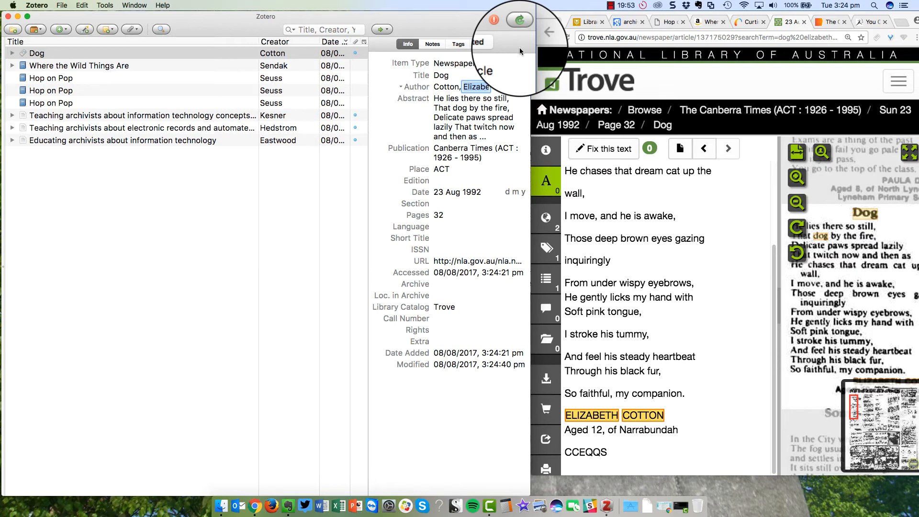
pyautogui.click(113, 29)
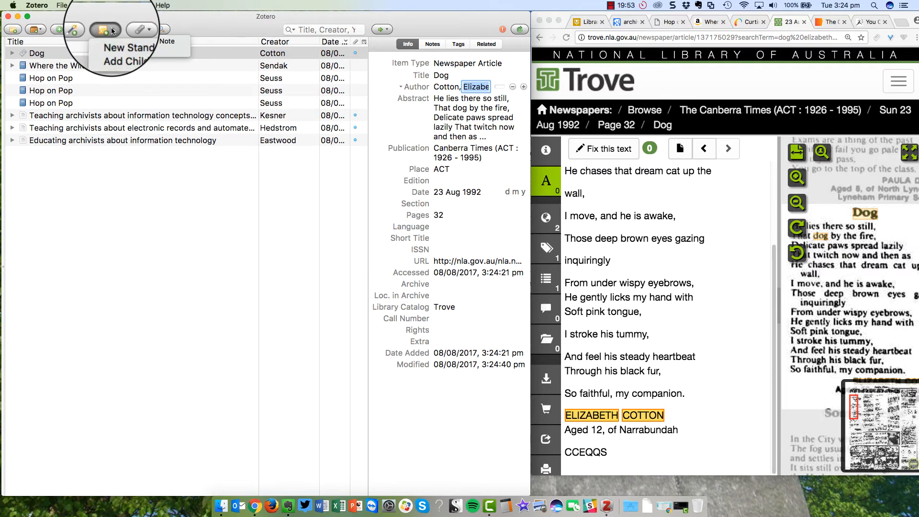
pyautogui.click(66, 31)
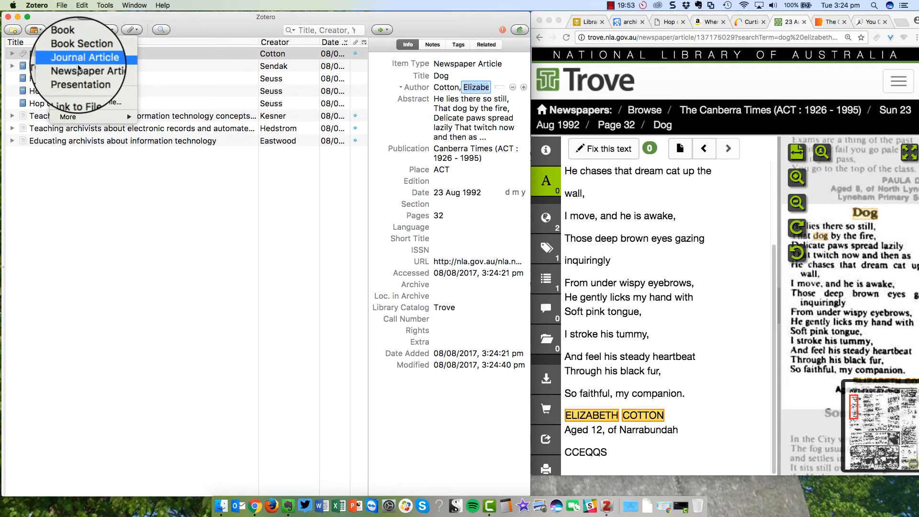
pyautogui.click(233, 31)
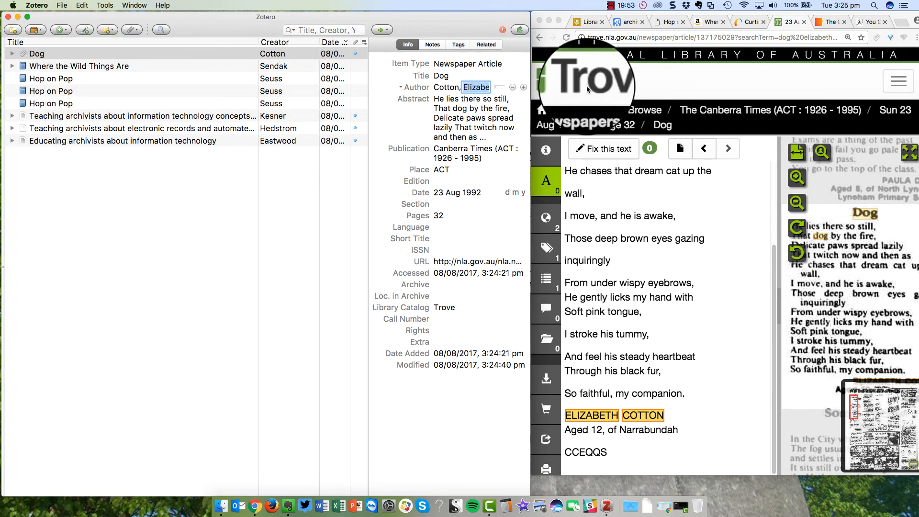
# - In Chrome, open the PDF of the current Australian Digital Inclusion Index report and save it to Zotero
pyautogui.click(830, 21)
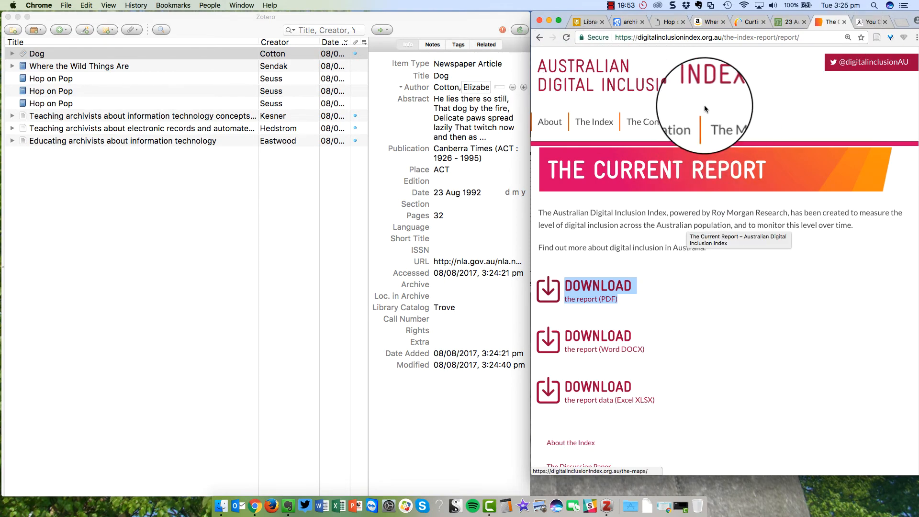
pyautogui.click(618, 286)
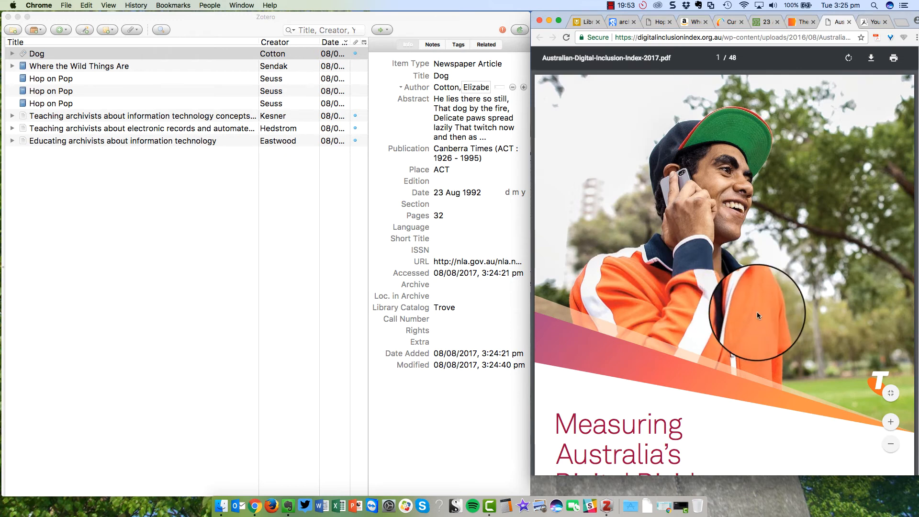
pyautogui.click(877, 38)
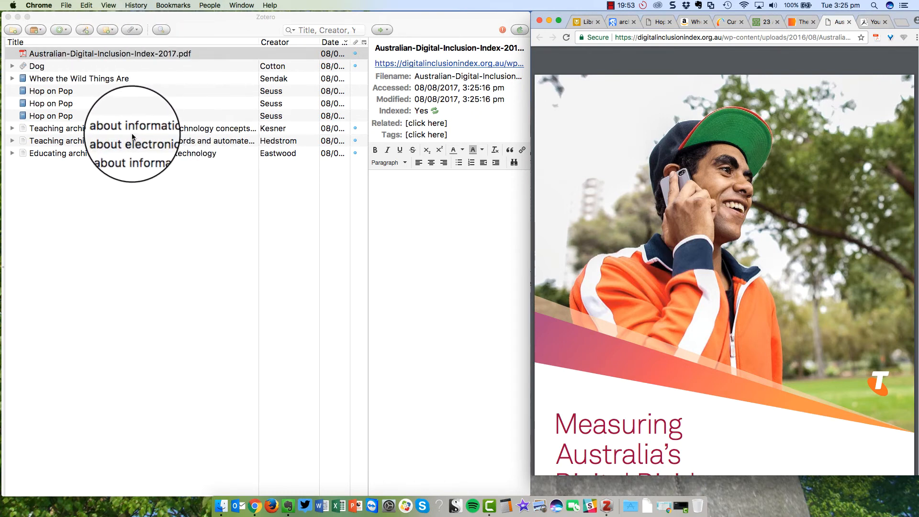
# - In Zotero, expand "Teaching archivists about information technology concepts", view its attached PDF in Preview and close it
pyautogui.click(13, 129)
pyautogui.click(13, 130)
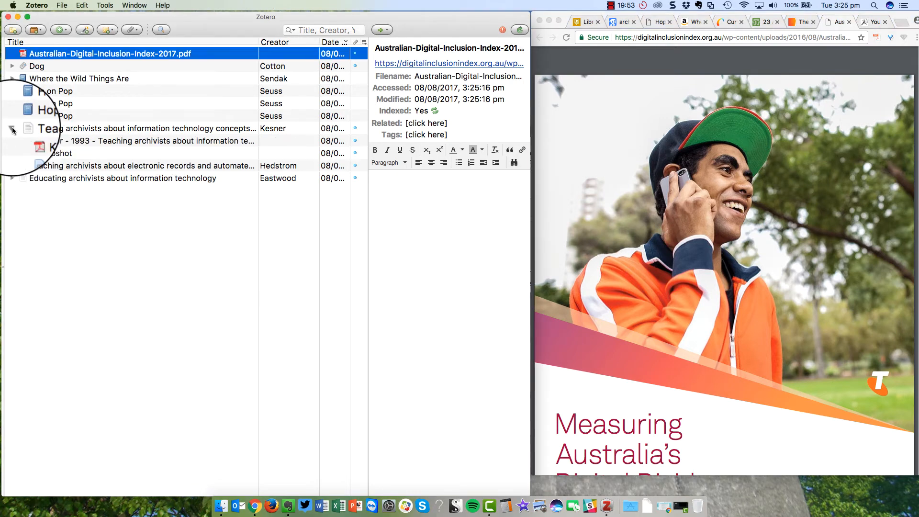
pyautogui.click(85, 142)
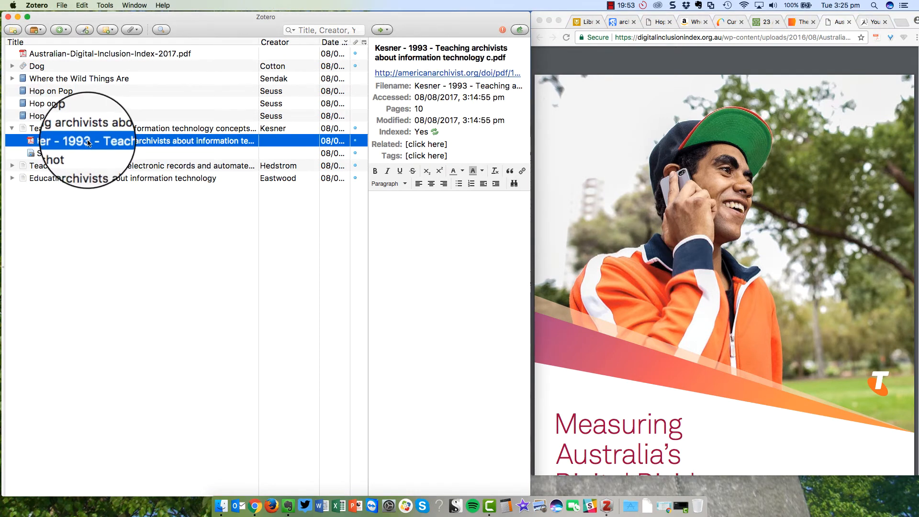
pyautogui.doubleClick(88, 143)
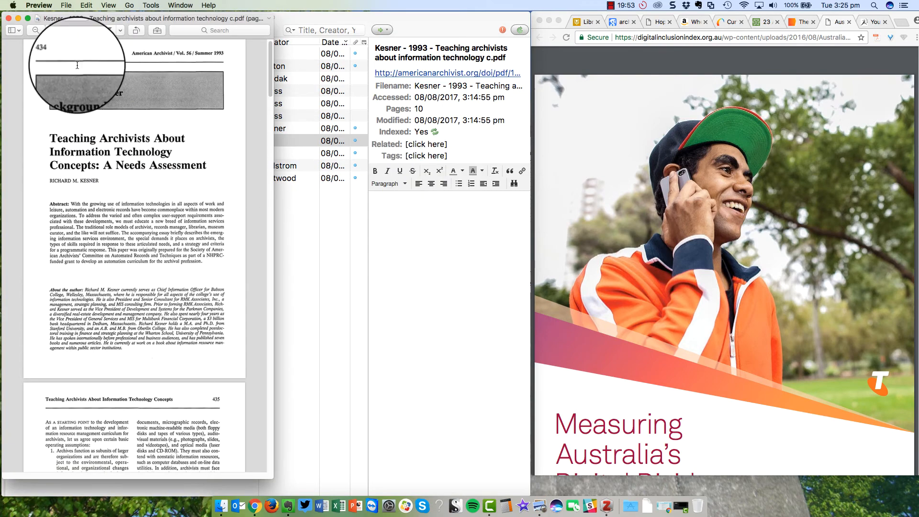
pyautogui.click(8, 18)
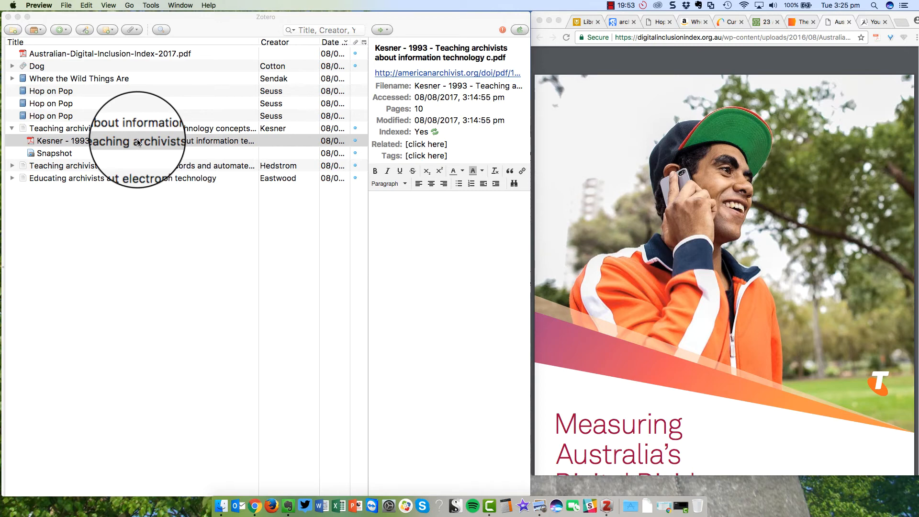
# - Compare the details of the article's attached PDF, its parent record and the standalone Australian-Digital-Inclusion-Index-2017.pdf
pyautogui.click(180, 140)
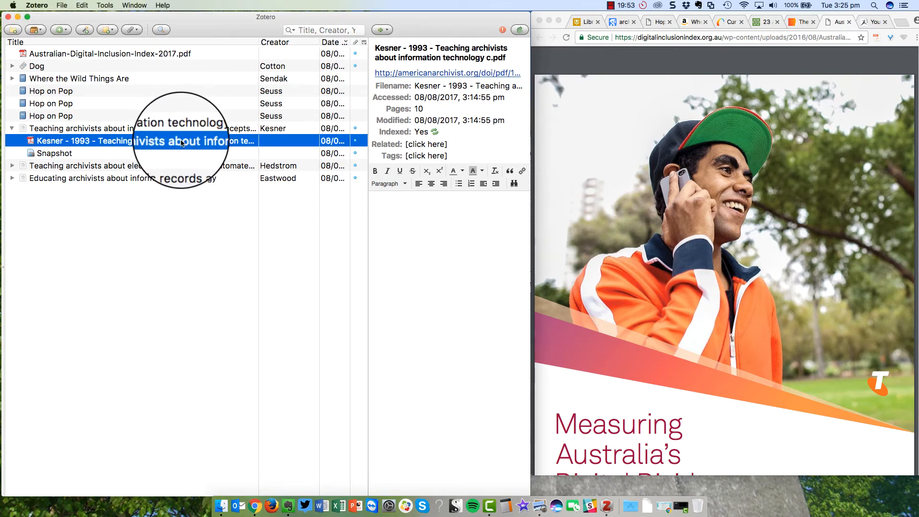
pyautogui.click(146, 129)
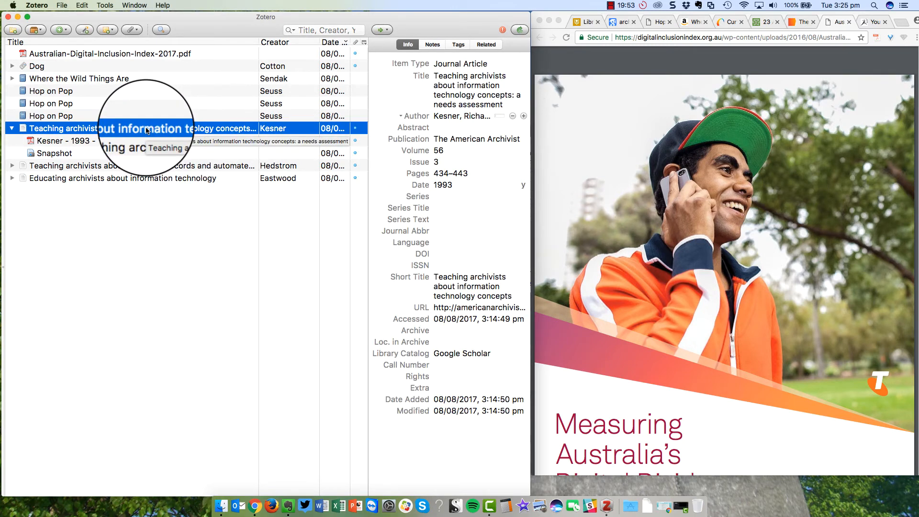
pyautogui.click(62, 56)
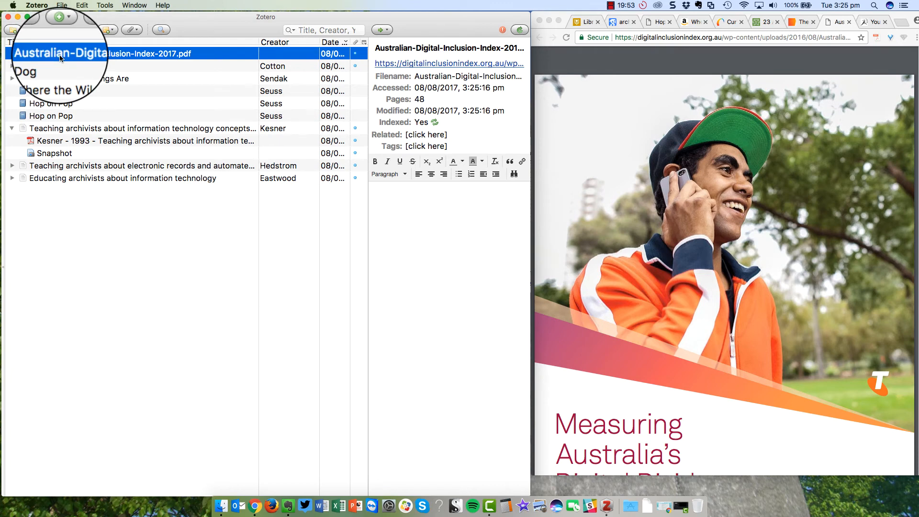
# - Try to retrieve metadata for the standalone Australian-Digital-Inclusion-Index-2017.pdf and dismiss the retrieval progress window
pyautogui.rightClick(61, 58)
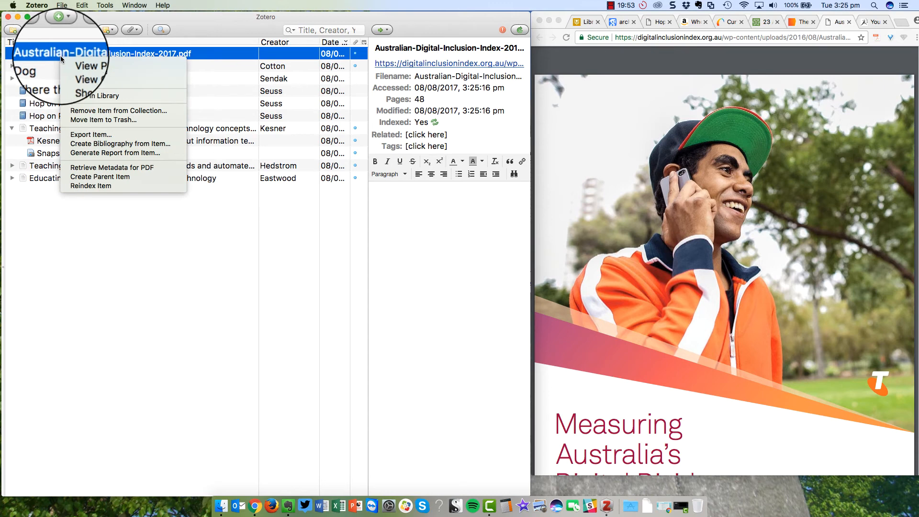
pyautogui.click(159, 168)
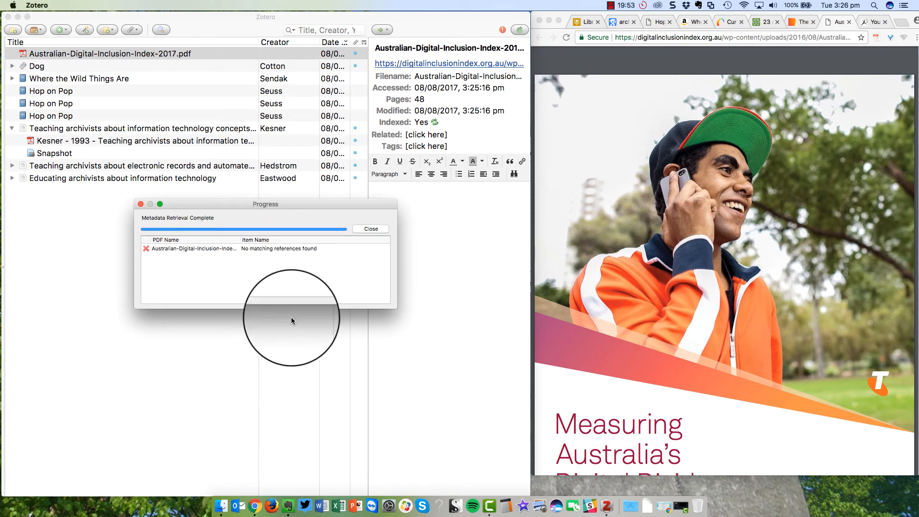
pyautogui.click(382, 229)
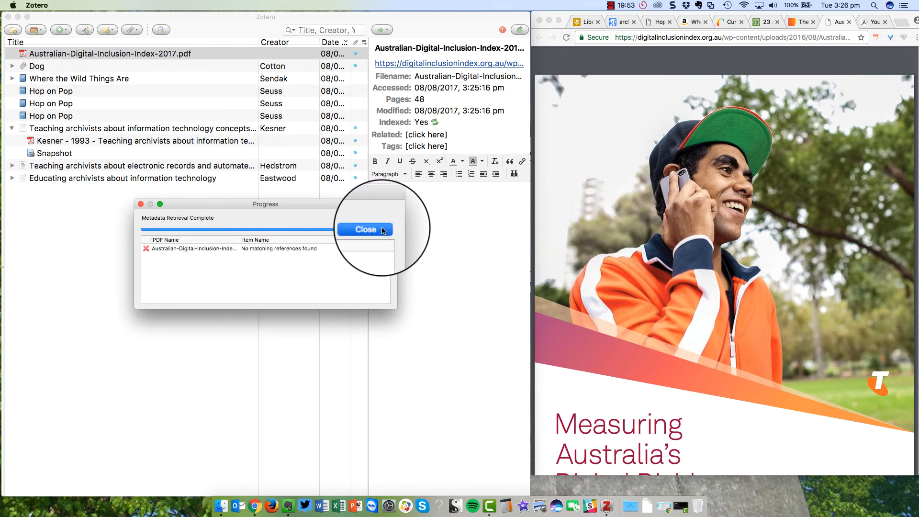
pyautogui.click(383, 230)
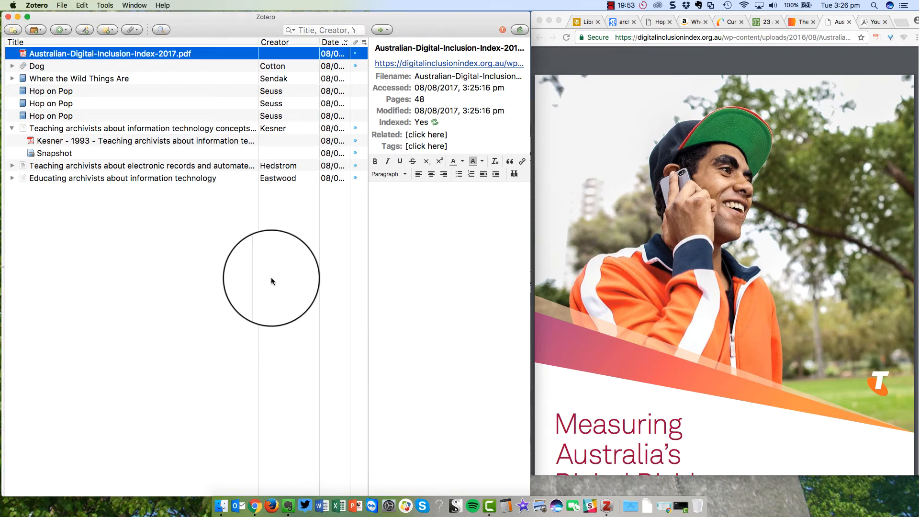
# - Create a parent item for Australian-Digital-Inclusion-Index-2017.pdf and set its item type to Report
pyautogui.rightClick(161, 58)
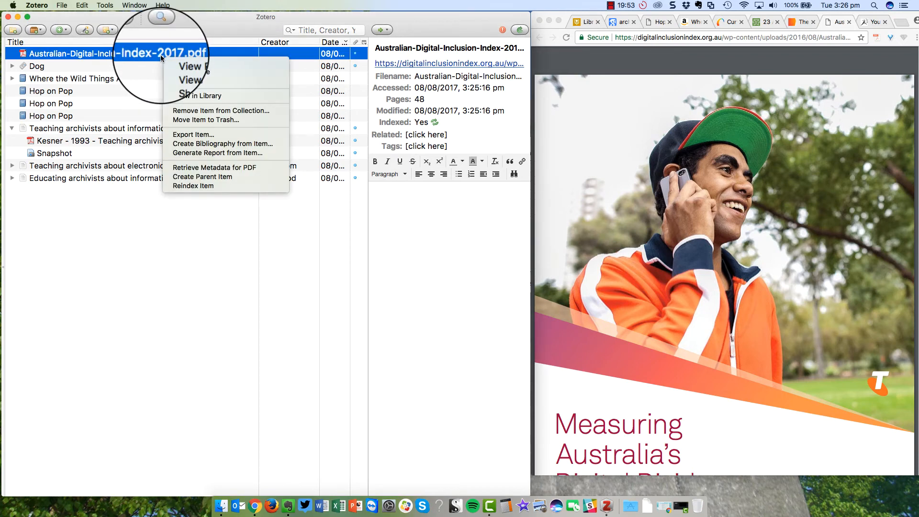
pyautogui.click(257, 175)
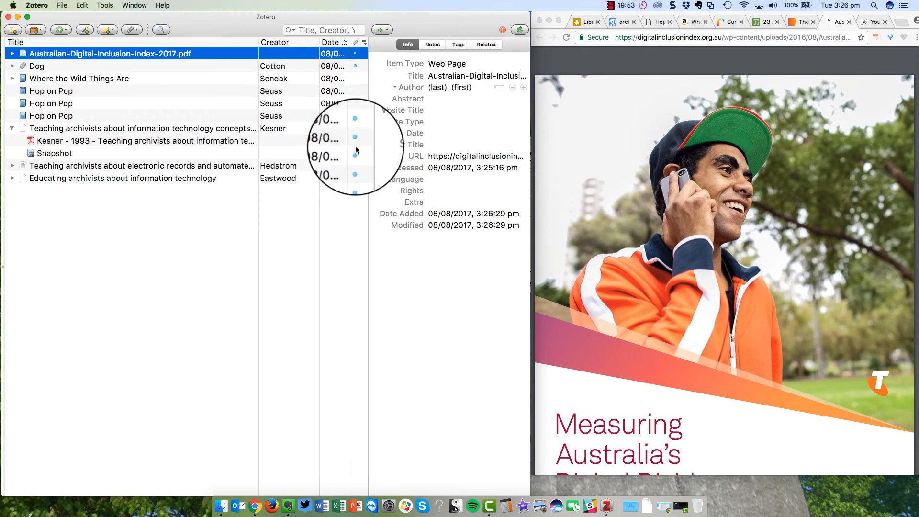
pyautogui.click(443, 77)
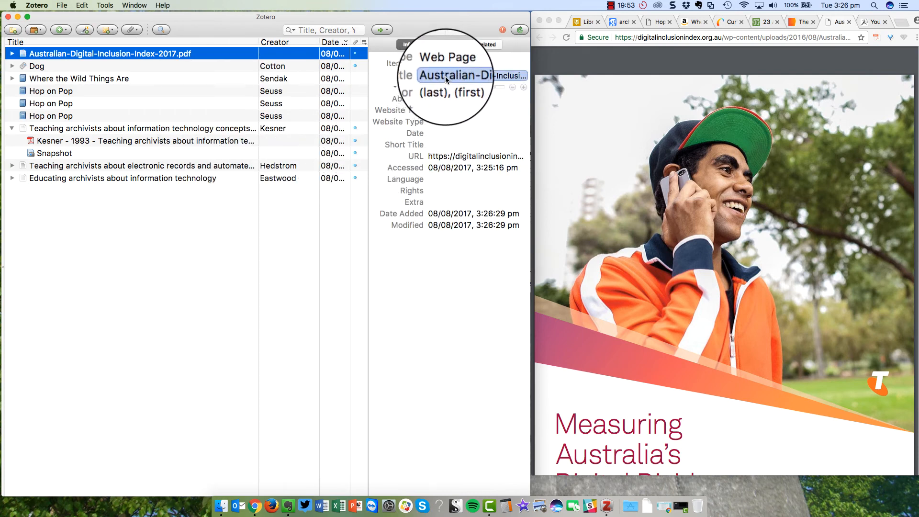
pyautogui.click(445, 77)
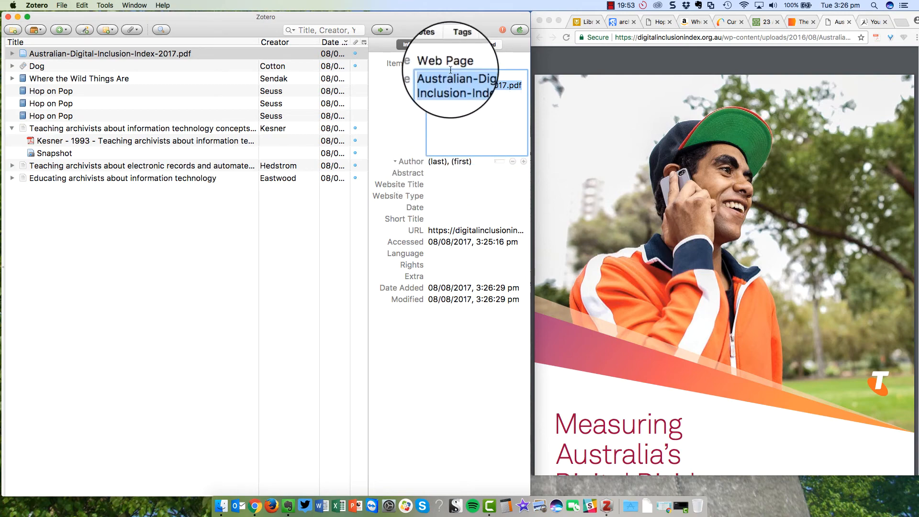
pyautogui.click(450, 64)
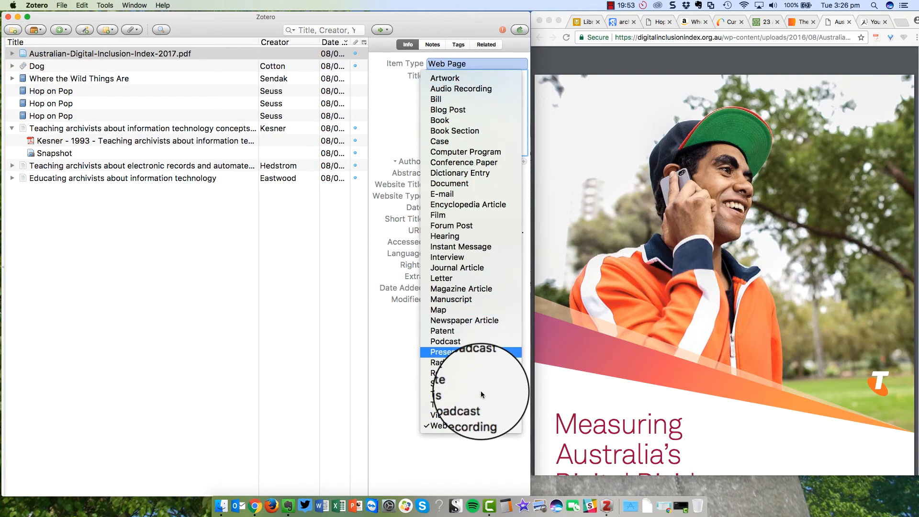
pyautogui.click(458, 371)
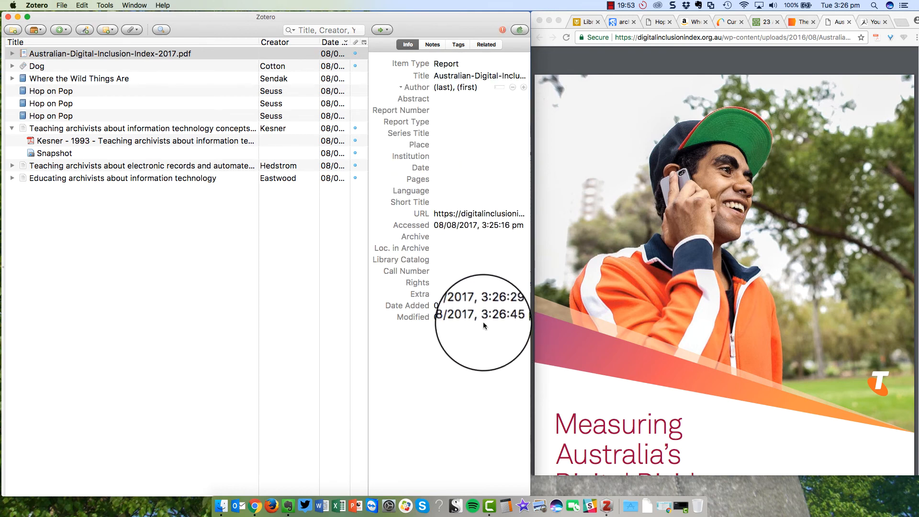
# - In Chrome, find the "About this report" section with the suggested citation in the PDF and highlight its text
pyautogui.click(647, 341)
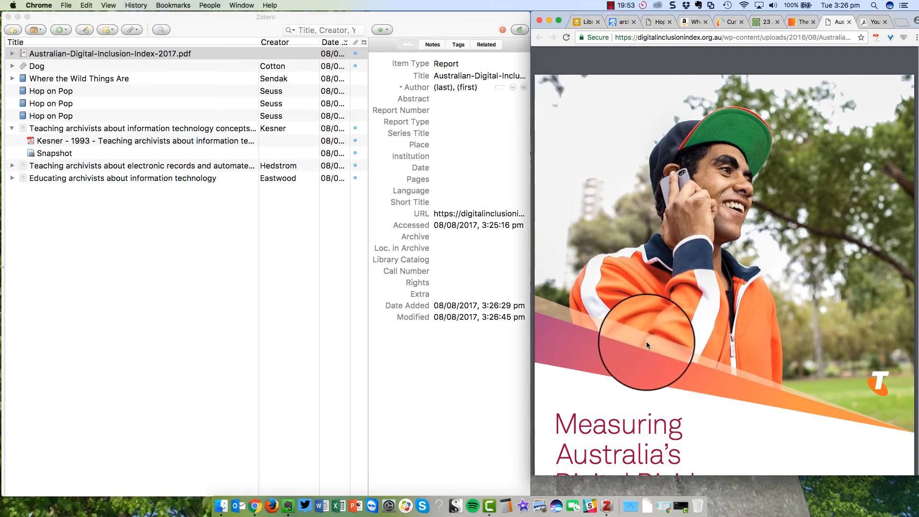
pyautogui.scroll(-15, 645, 340)
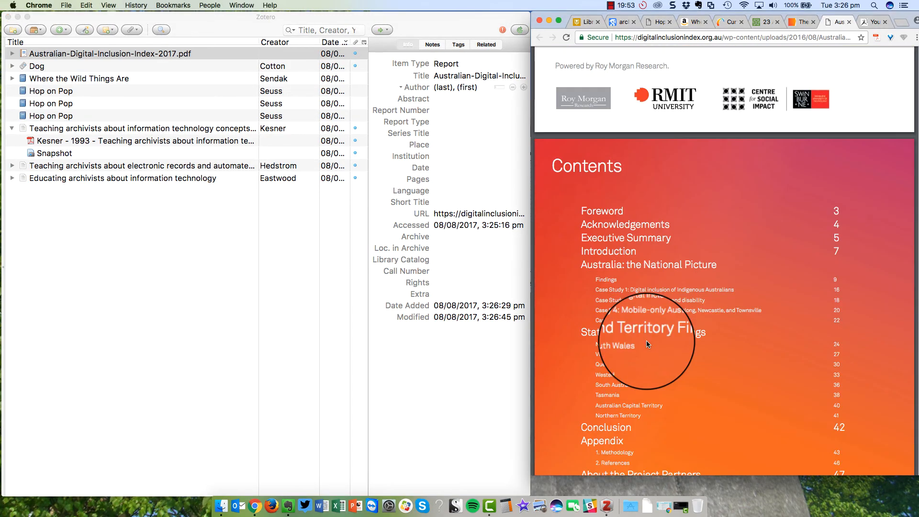
pyautogui.scroll(-1, 647, 339)
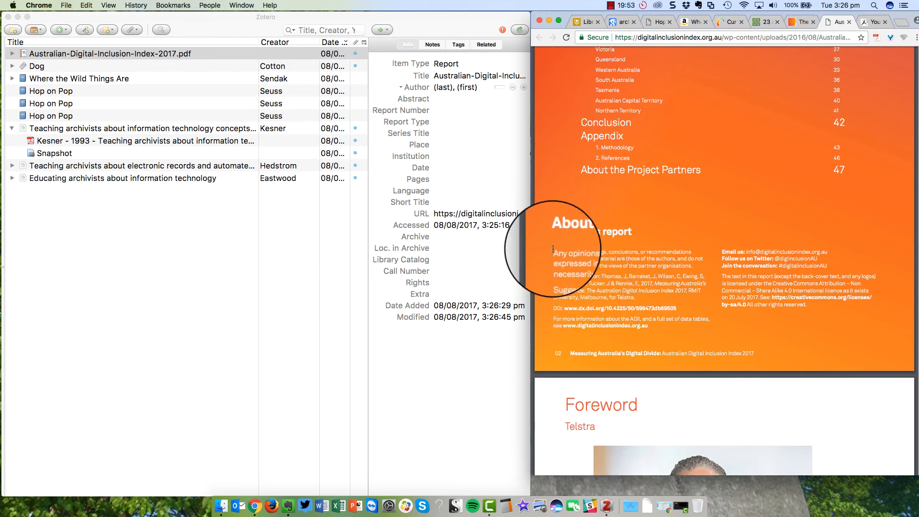
pyautogui.moveTo(554, 251); pyautogui.dragTo(713, 311)
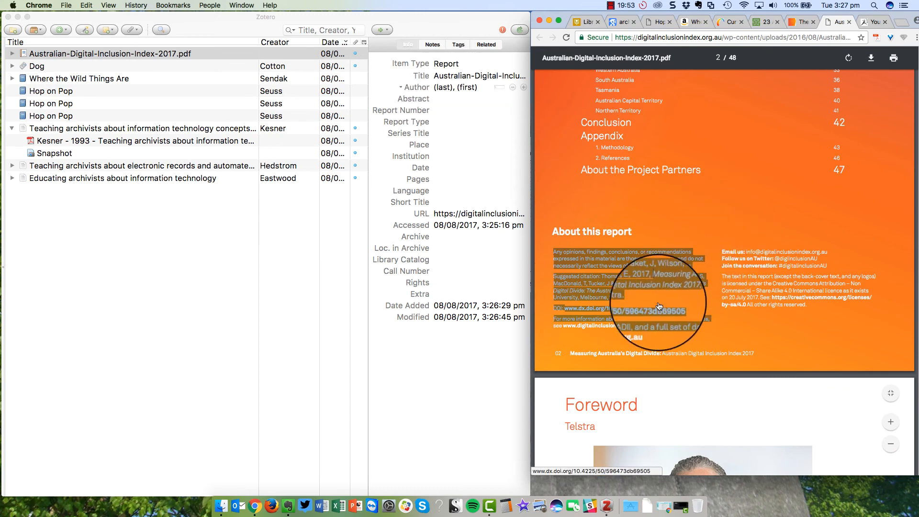
# - In Zotero, retitle the new report record "Measuring Australia's Digital Divide:The Australian Digital Inclusion Index" and check its capitalisation
pyautogui.click(468, 78)
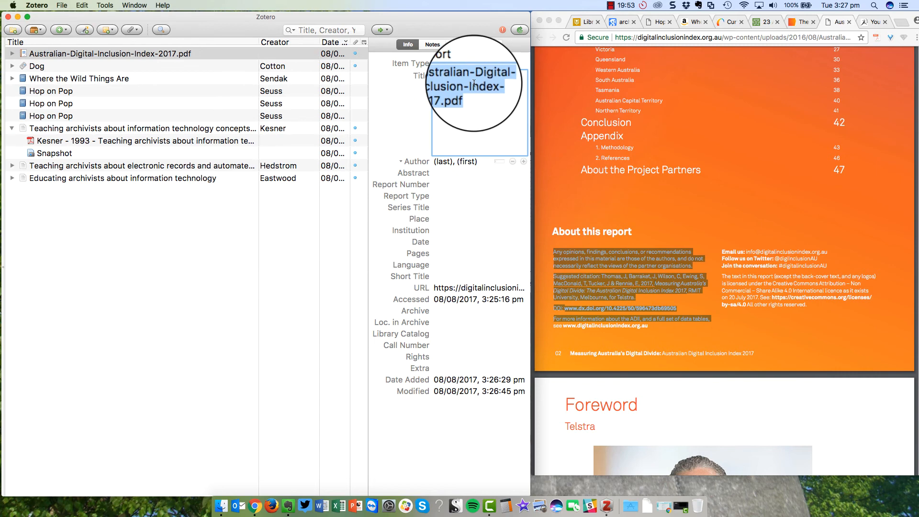
pyautogui.write('Measur')
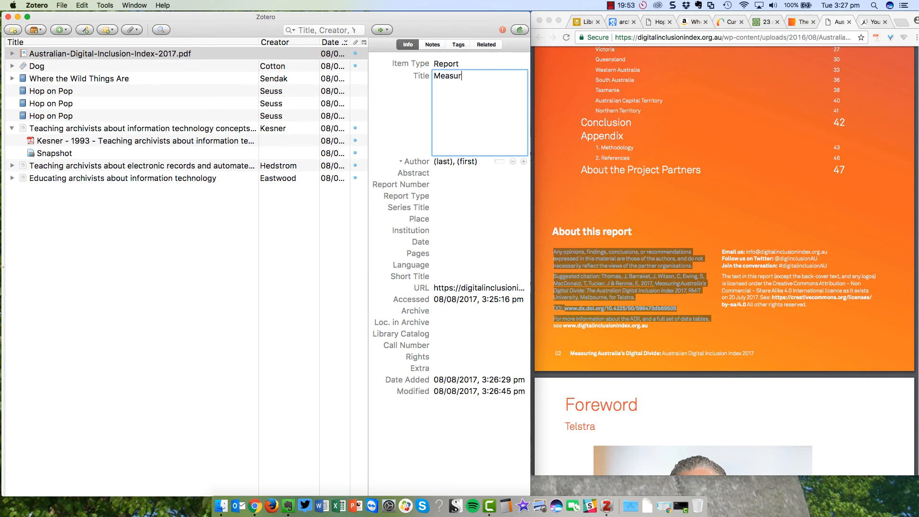
pyautogui.write("ing Australia's Digital Divide:T")
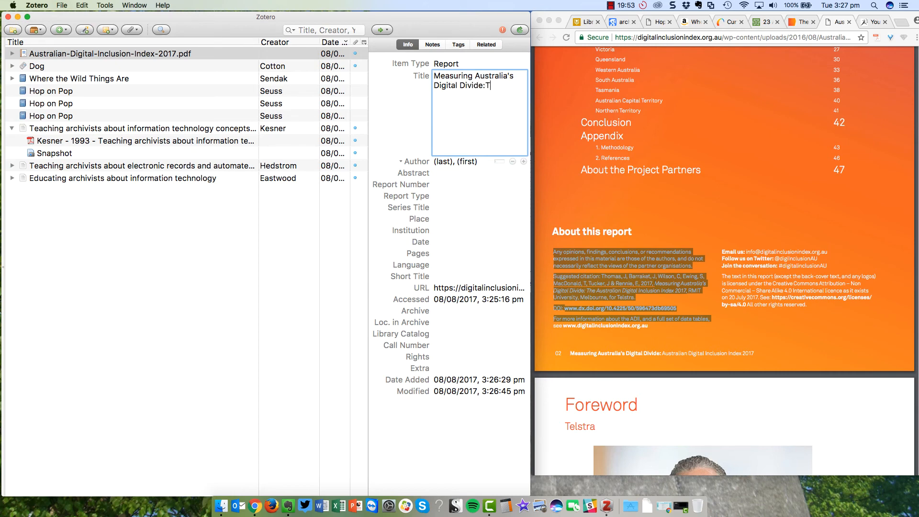
pyautogui.write('lian Digital Inclusion Index')
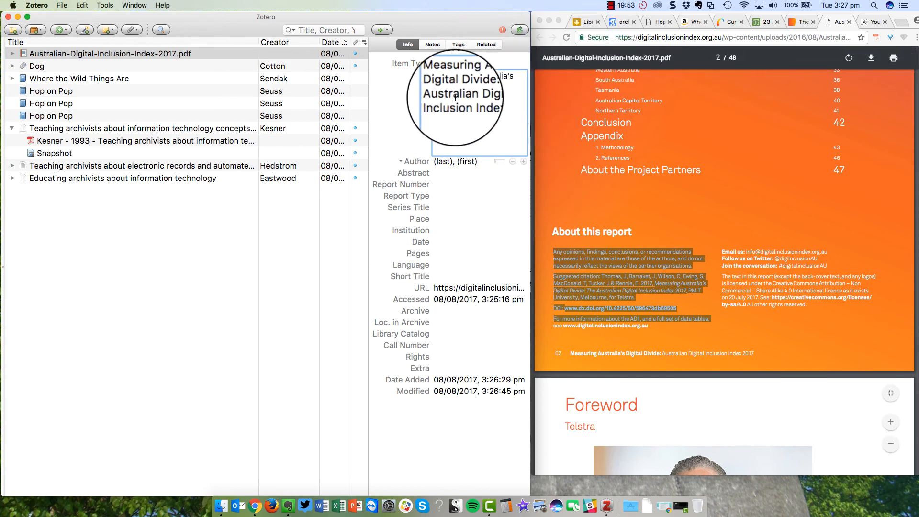
pyautogui.moveTo(439, 85); pyautogui.dragTo(436, 84)
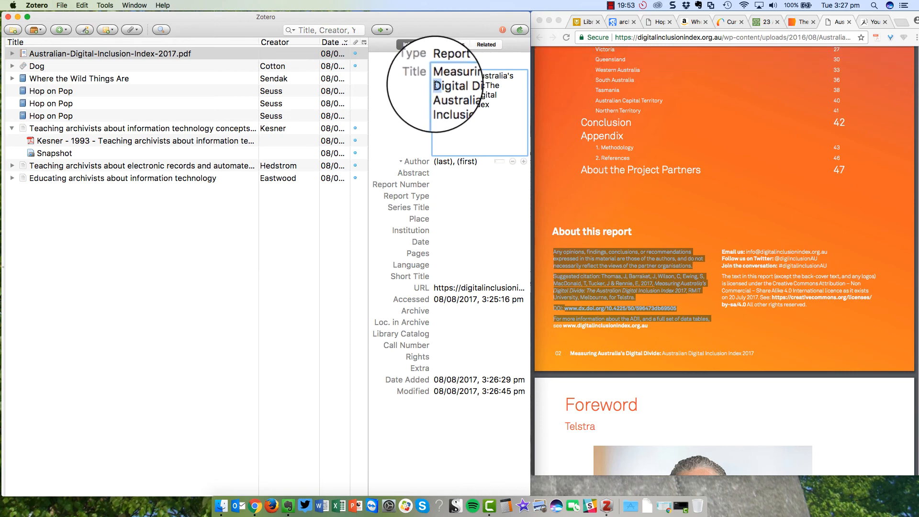
pyautogui.click(465, 85)
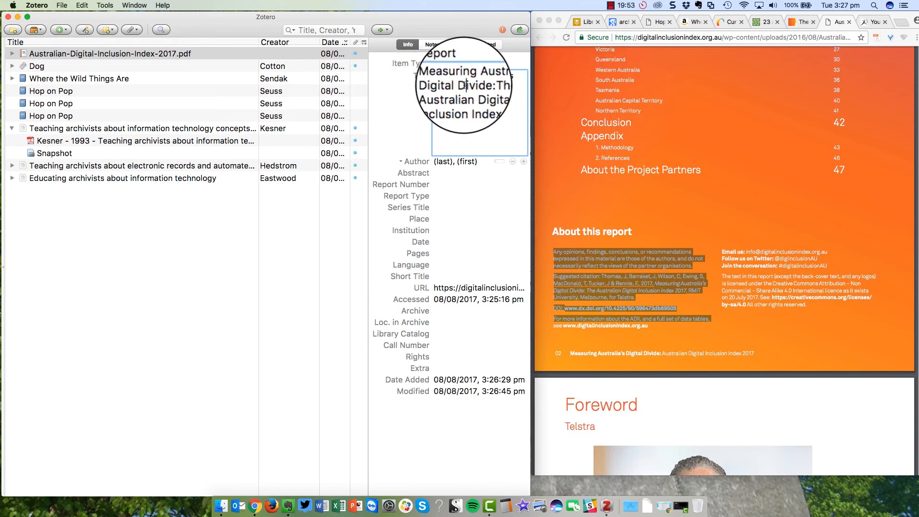
pyautogui.moveTo(464, 85); pyautogui.dragTo(457, 90)
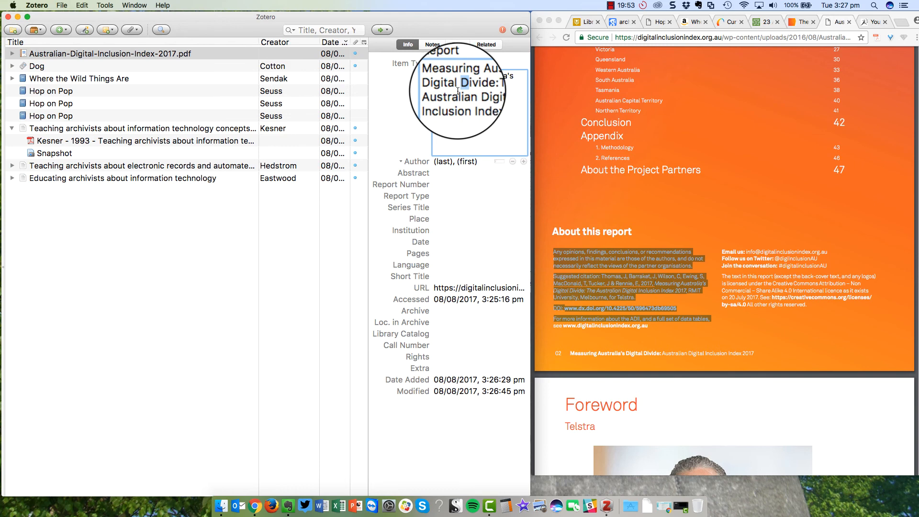
pyautogui.moveTo(440, 94); pyautogui.dragTo(436, 93)
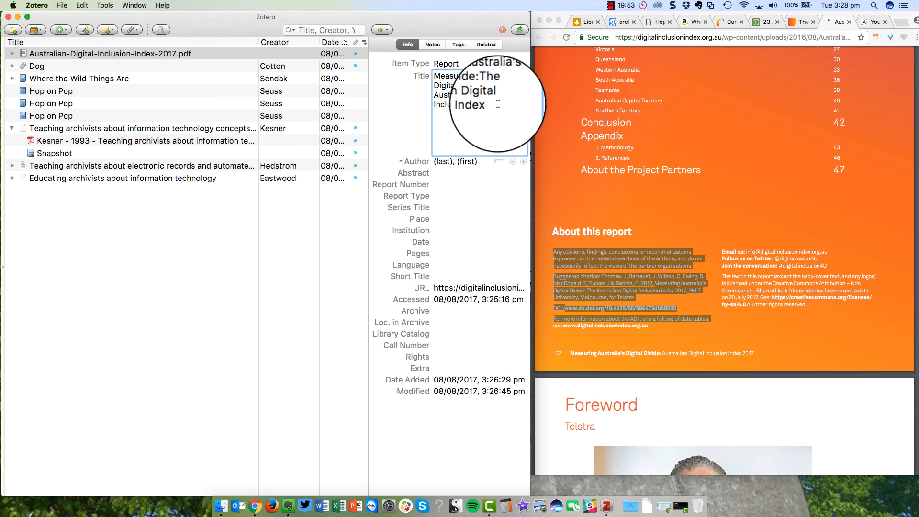
pyautogui.click(449, 162)
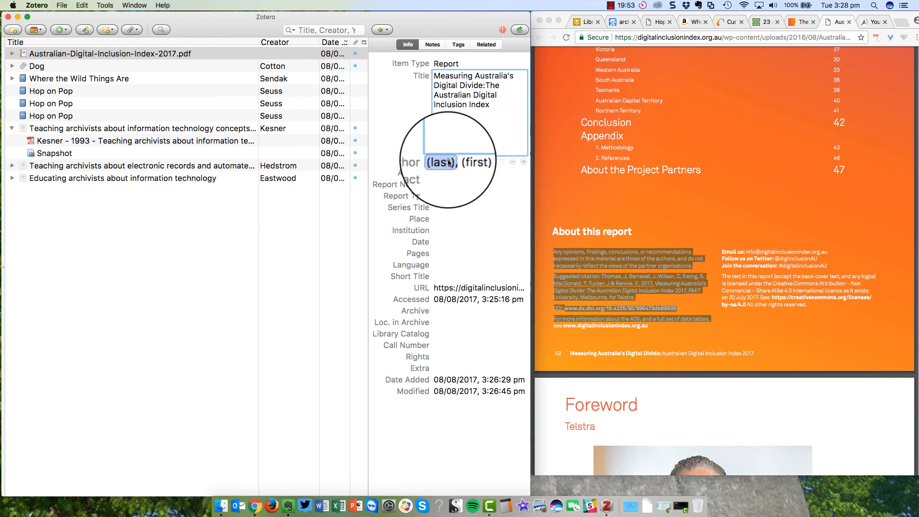
pyautogui.click(433, 196)
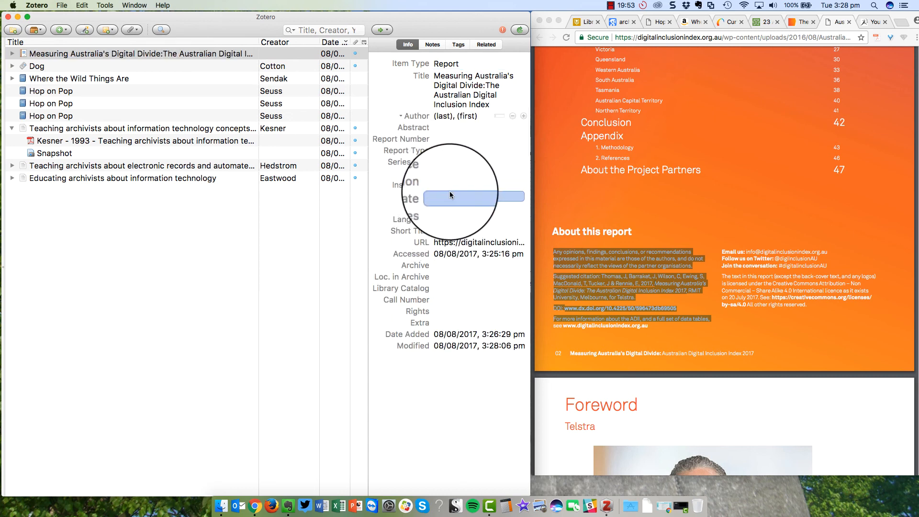
pyautogui.click(665, 217)
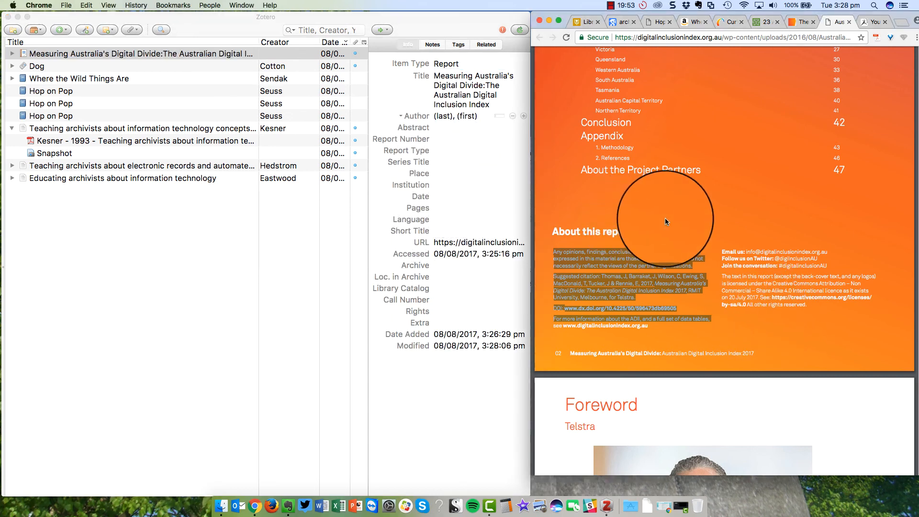
pyautogui.click(649, 287)
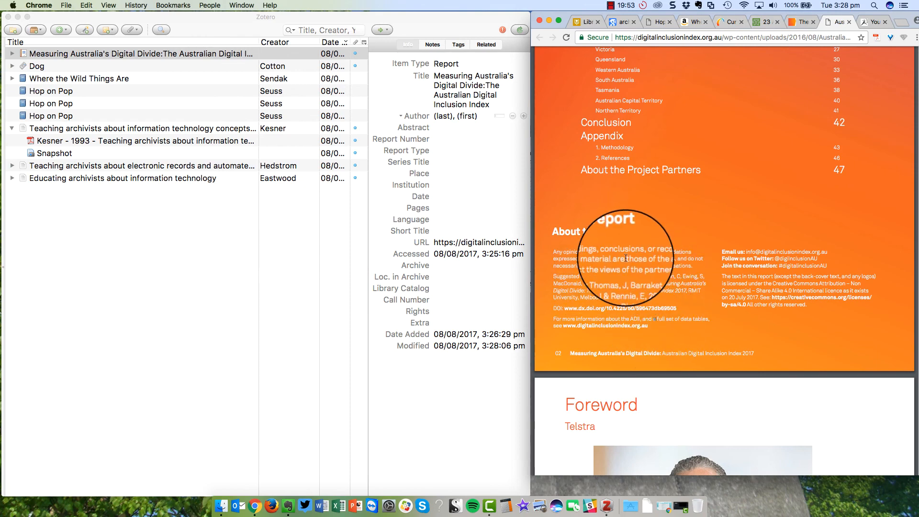
pyautogui.scroll(15, 626, 258)
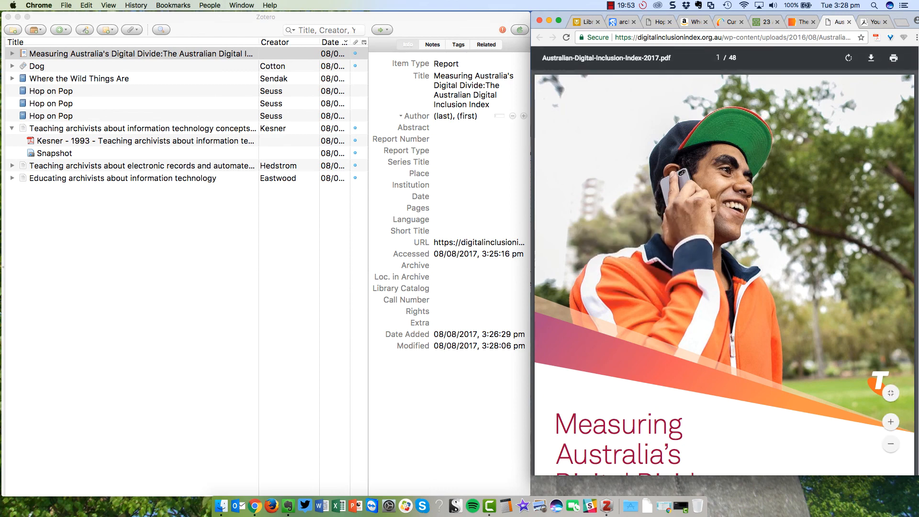
pyautogui.click(870, 24)
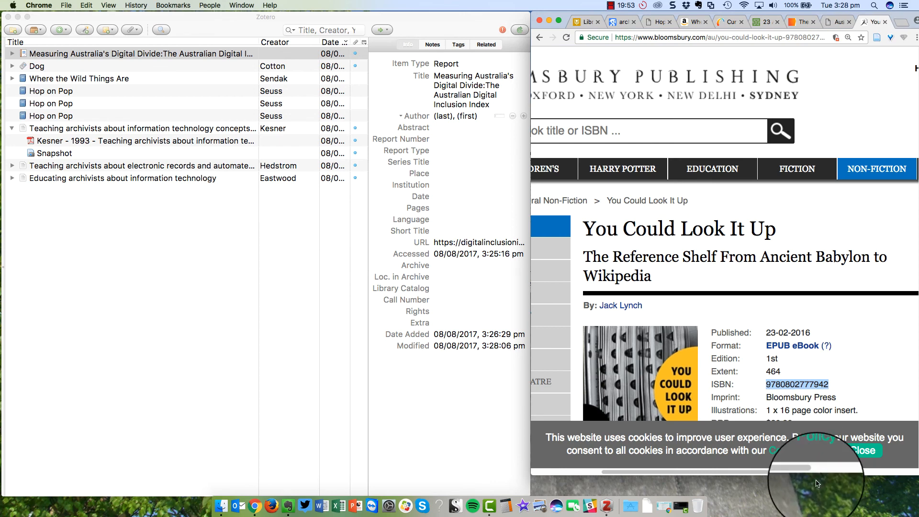
pyautogui.click(726, 219)
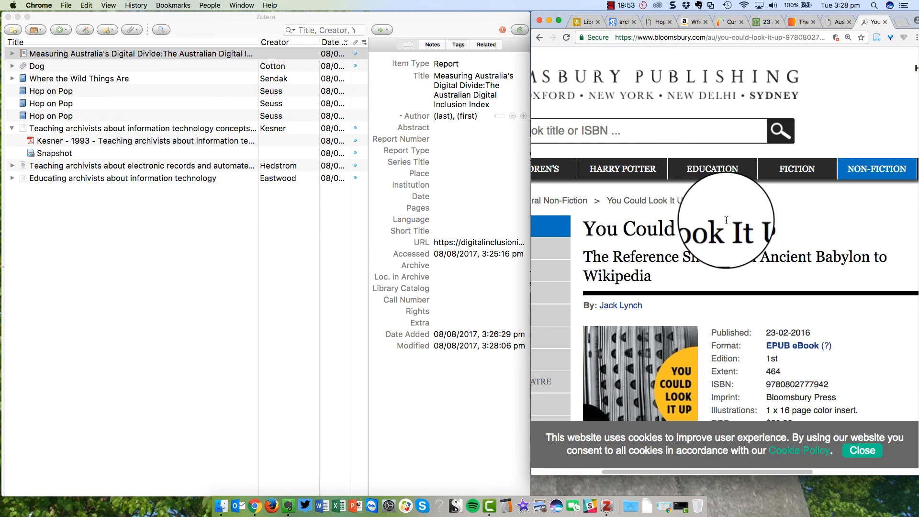
pyautogui.scroll(-3, 727, 220)
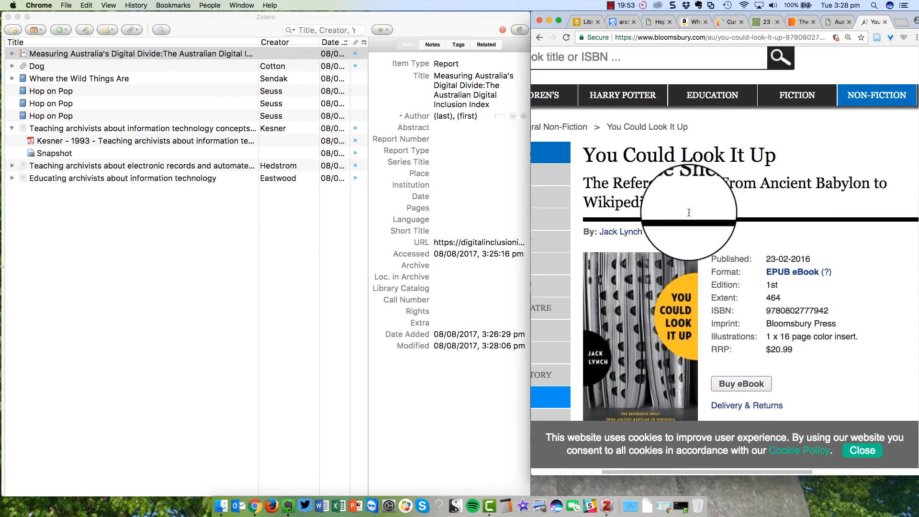
pyautogui.scroll(-3, 689, 212)
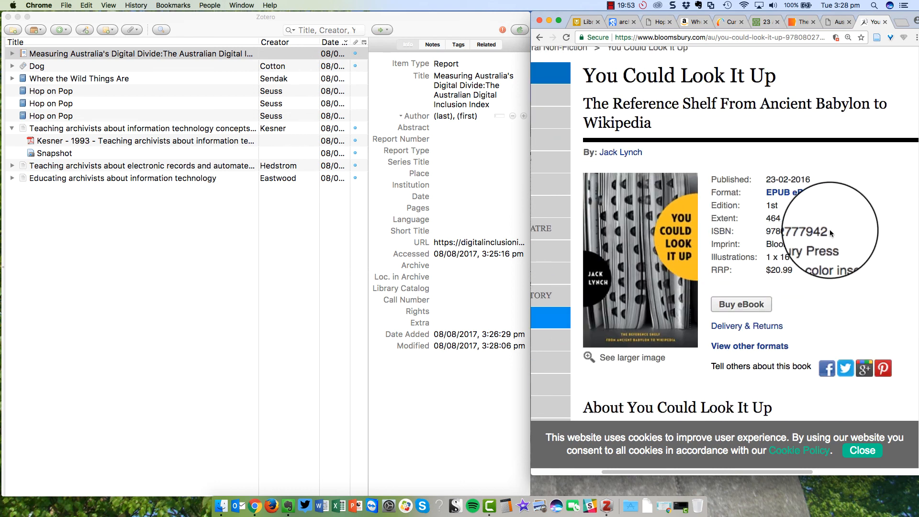
pyautogui.moveTo(829, 229); pyautogui.dragTo(762, 228)
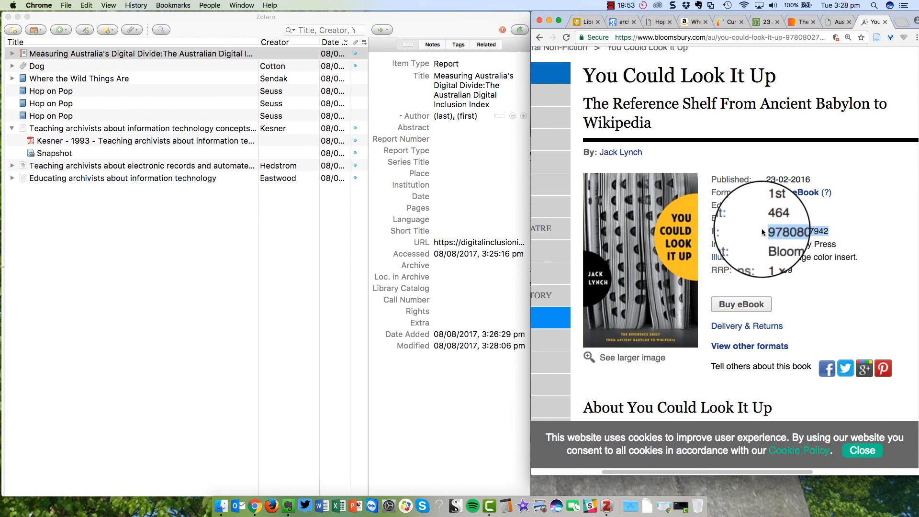
pyautogui.rightClick(822, 234)
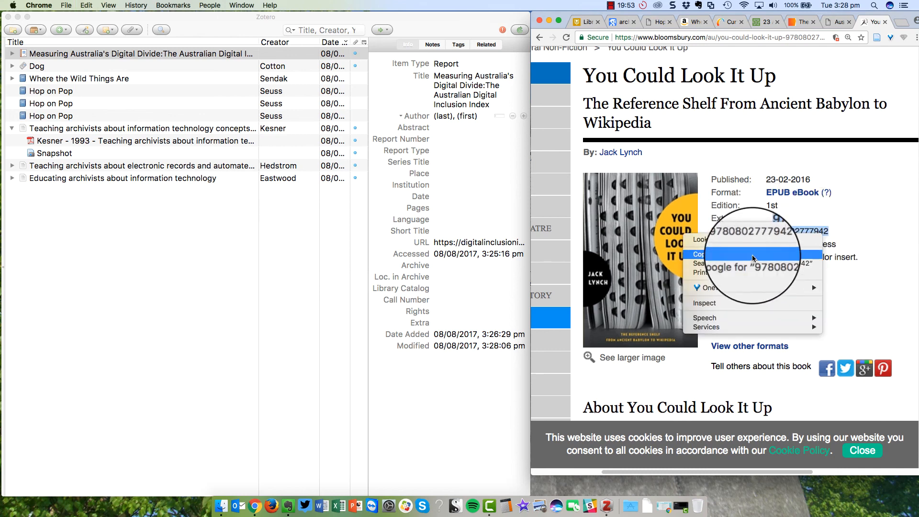
pyautogui.click(700, 254)
pyautogui.click(84, 31)
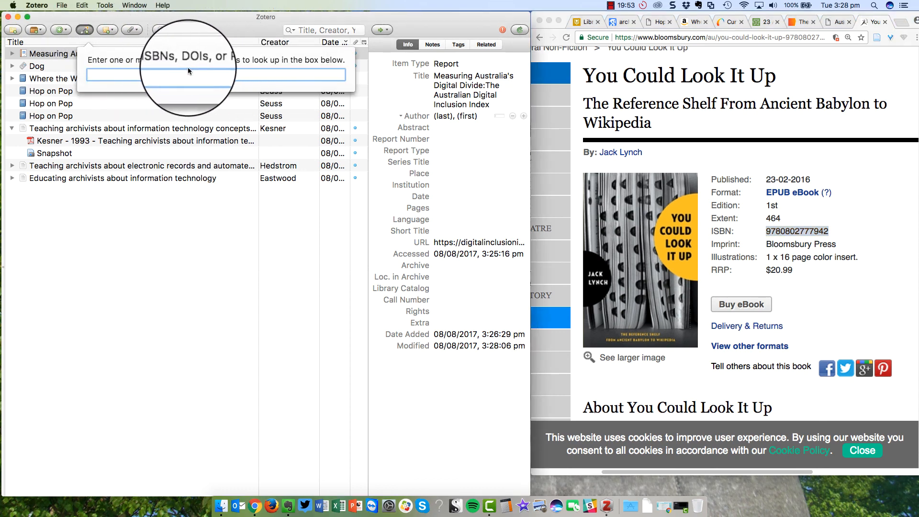
pyautogui.rightClick(141, 75)
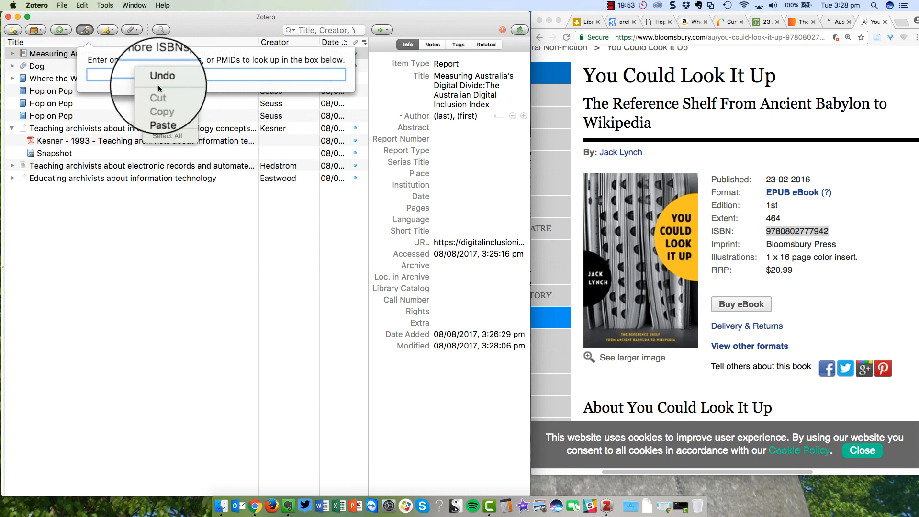
pyautogui.click(162, 111)
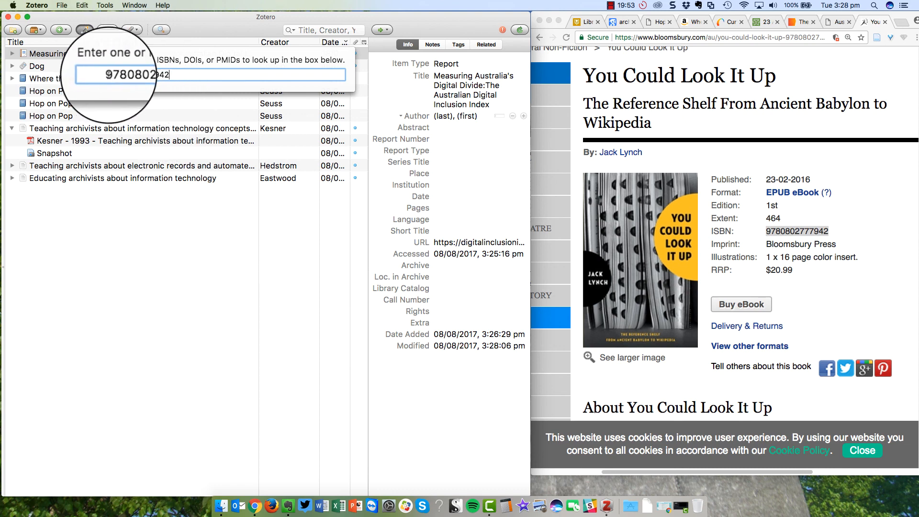
pyautogui.moveTo(113, 75); pyautogui.dragTo(104, 75)
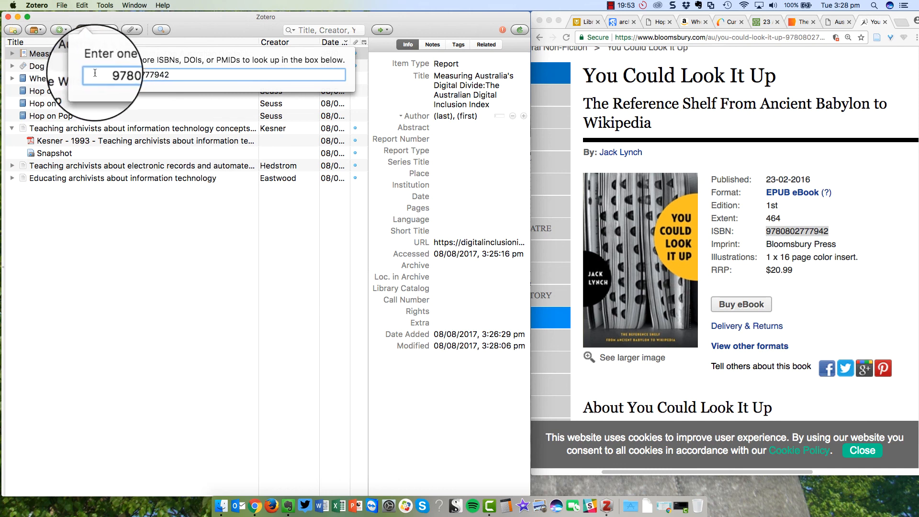
pyautogui.press('Return')
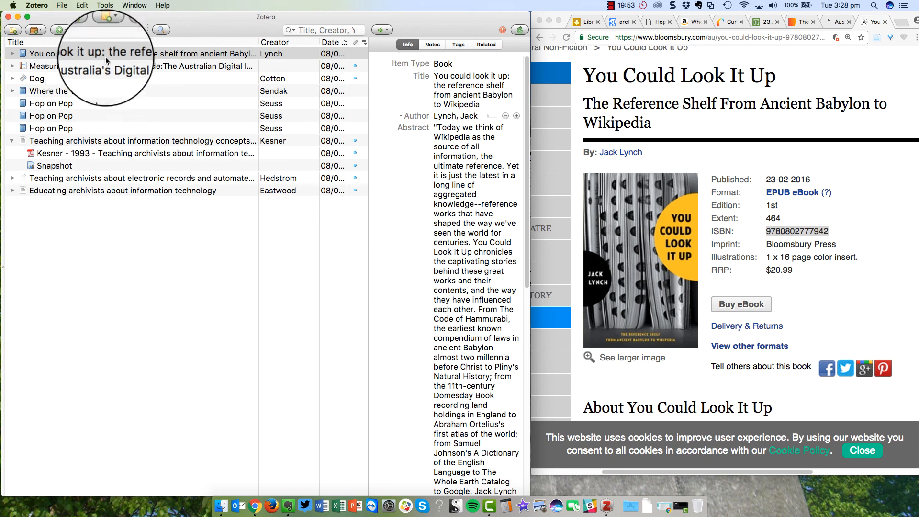
# - Review the abstract of the new "You could look it up" record and open its attached contents note
pyautogui.click(416, 168)
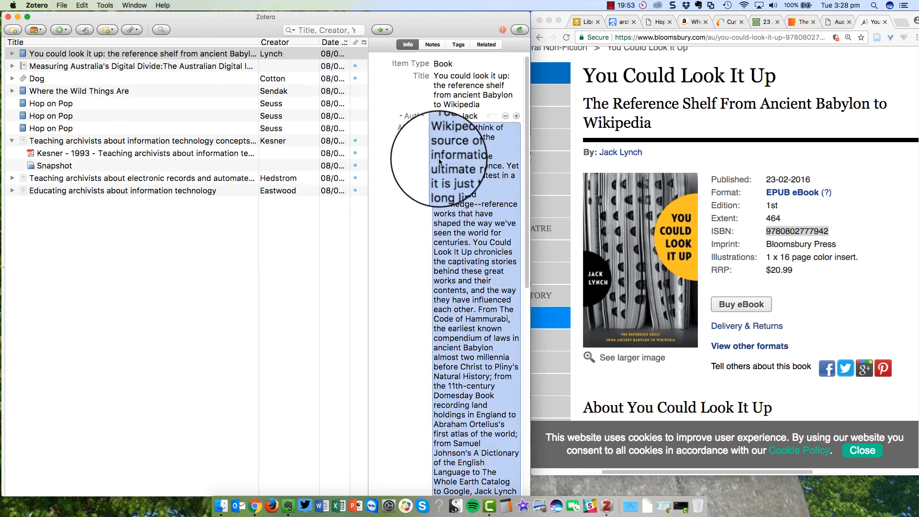
pyautogui.click(416, 154)
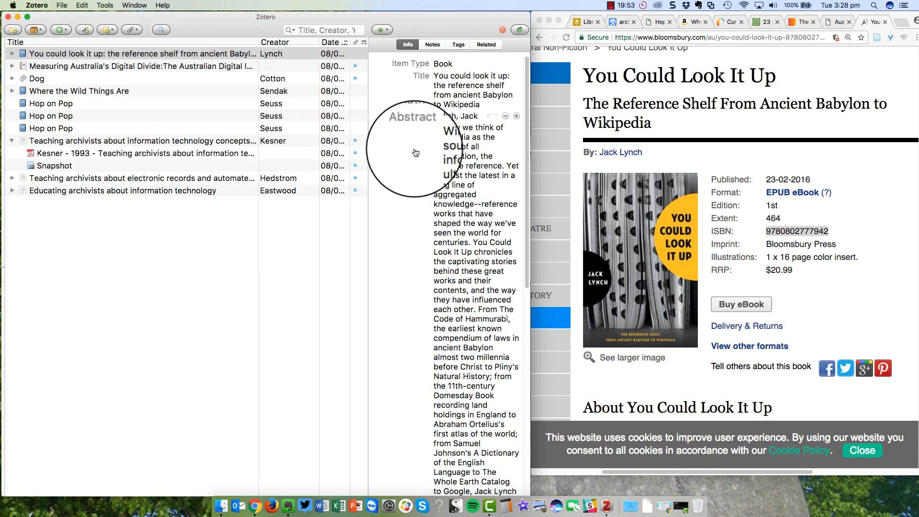
pyautogui.click(13, 56)
pyautogui.click(69, 66)
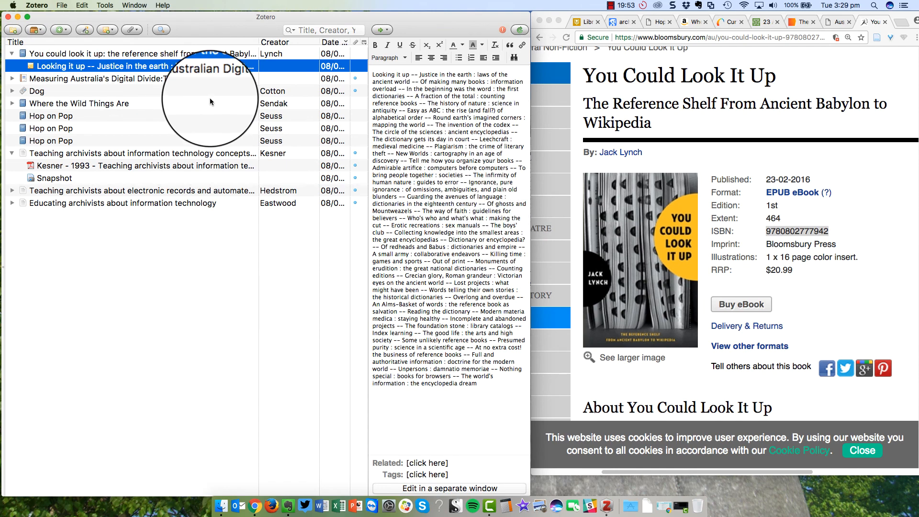
# - Reselect the "You could look it up" book record and sort the item list by title in reverse alphabetical order
pyautogui.click(186, 57)
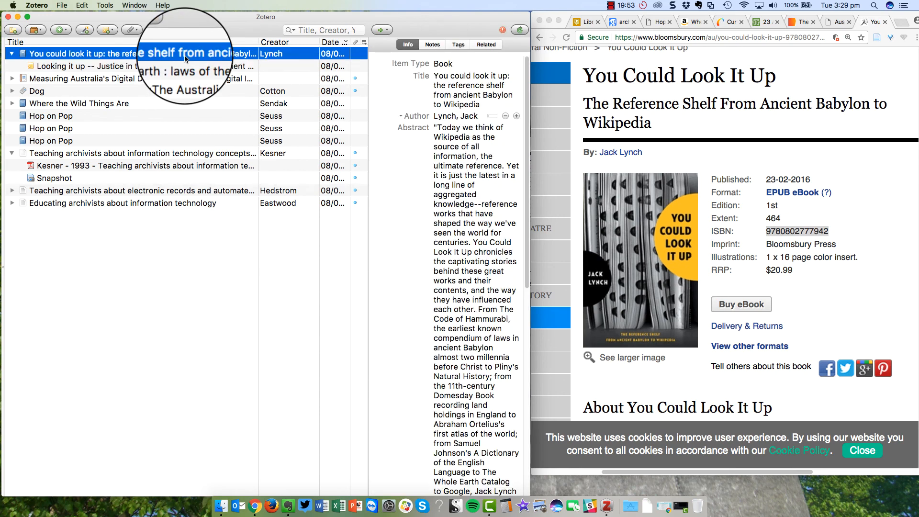
pyautogui.click(23, 42)
pyautogui.click(23, 42)
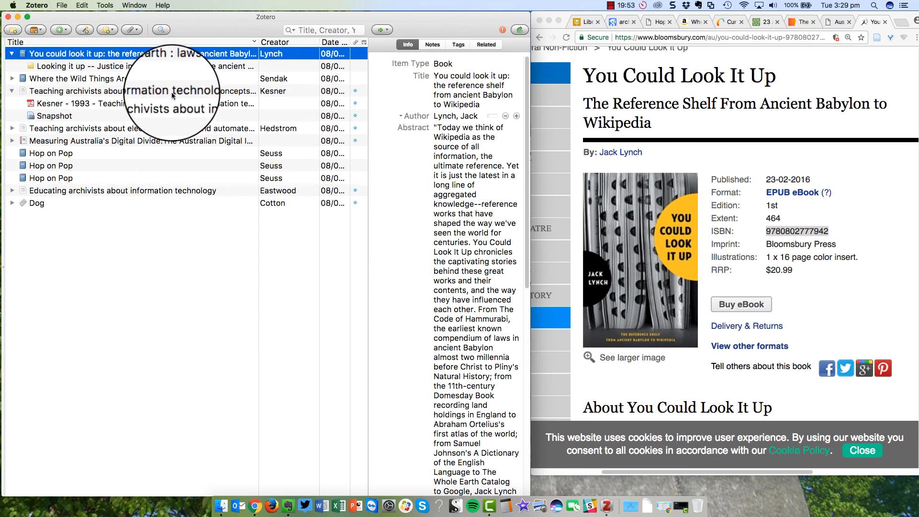